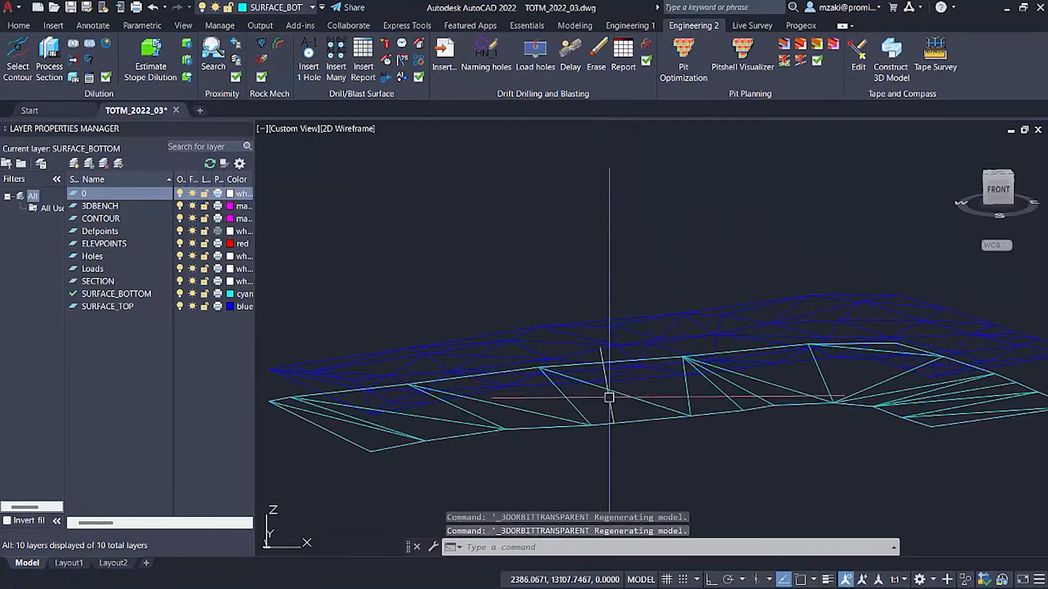
Examine the top and bottom surfaces of the bench from the side and from an oblique angle.
middle_click_drag(638, 425, 618, 376, "shift")
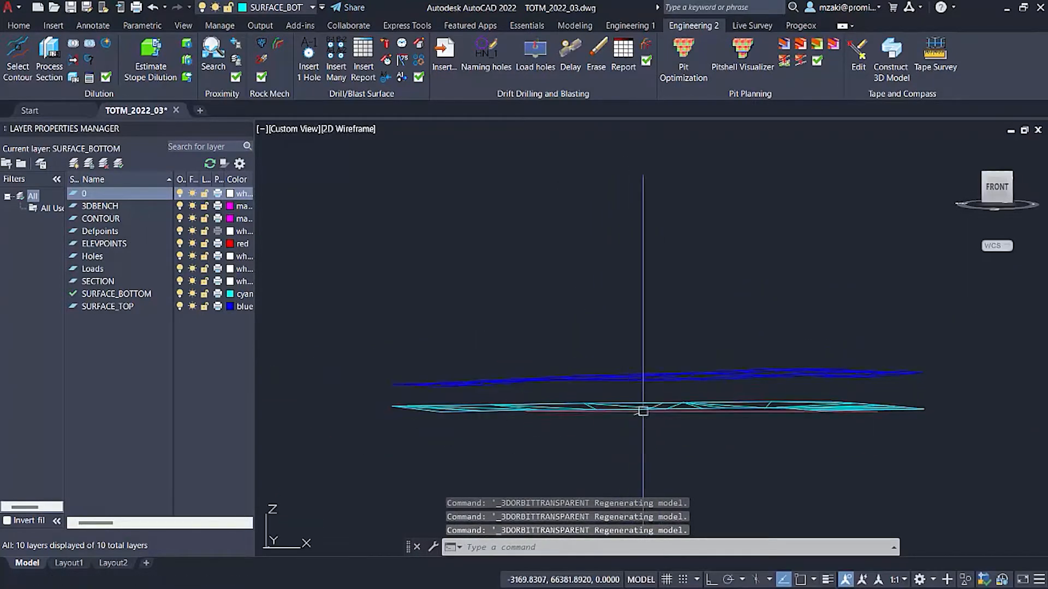
scroll(624, 355, "down", 2)
right_click(632, 394, "shift")
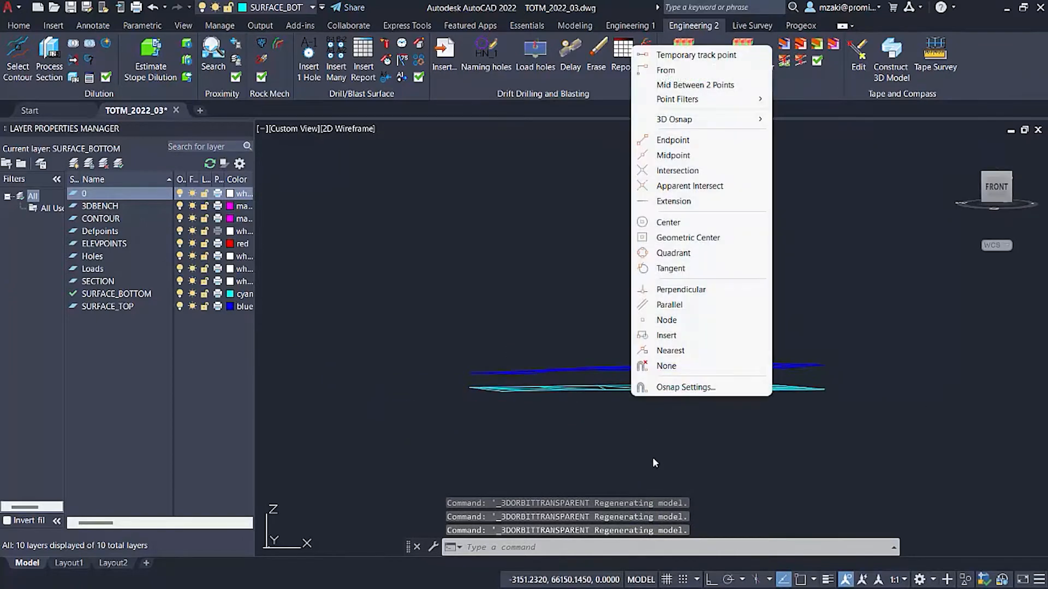
left_click(499, 334)
left_click(576, 330)
middle_click_drag(662, 355, 562, 414, "shift")
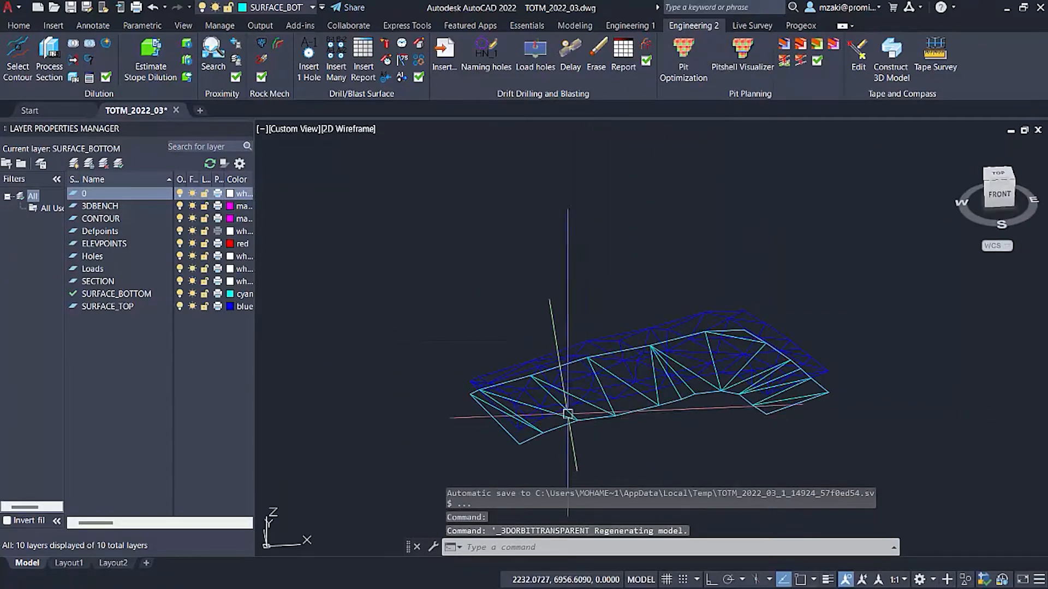
Hide the SURFACE_TOP layer to inspect the bottom surface on its own, and show the layer again.
left_click(180, 306)
scroll(720, 409, "up", 2)
middle_click_drag(716, 412, 670, 374, "shift")
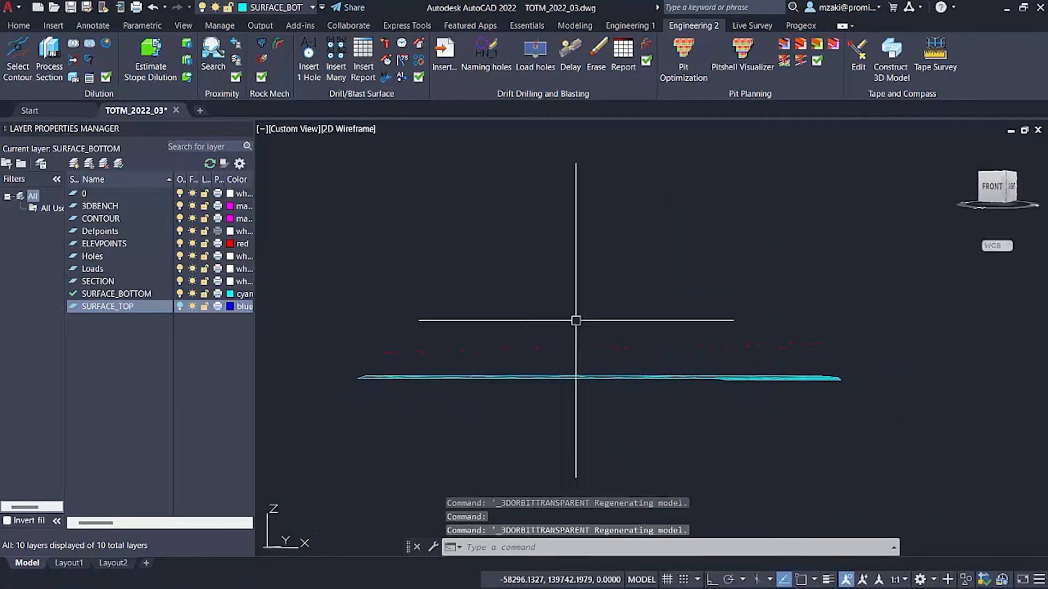
middle_click_drag(576, 323, 631, 371, "shift")
left_click(569, 25)
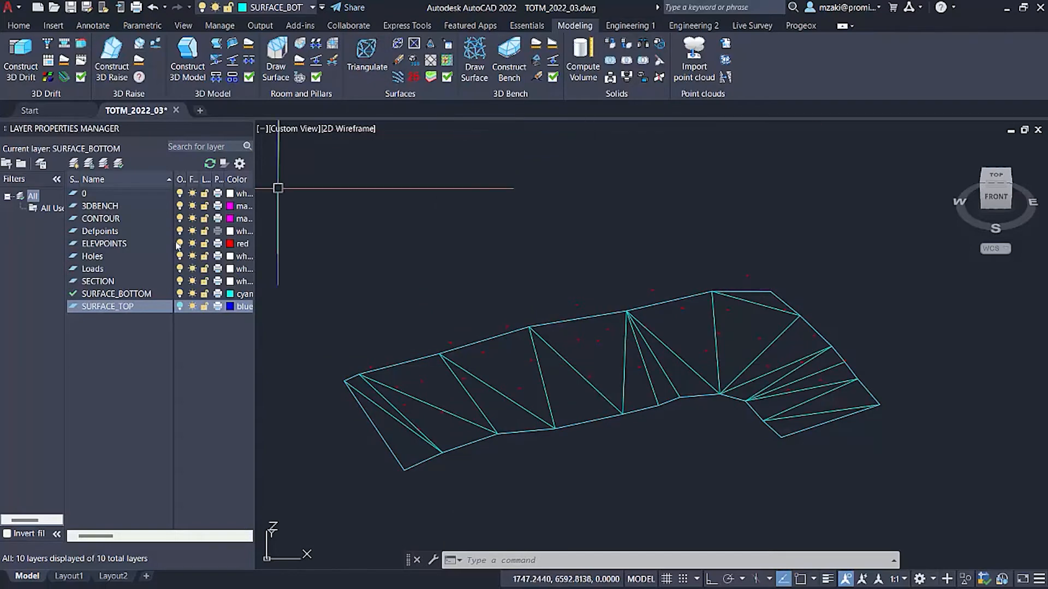
left_click(178, 307)
middle_click_drag(694, 257, 676, 382, "shift")
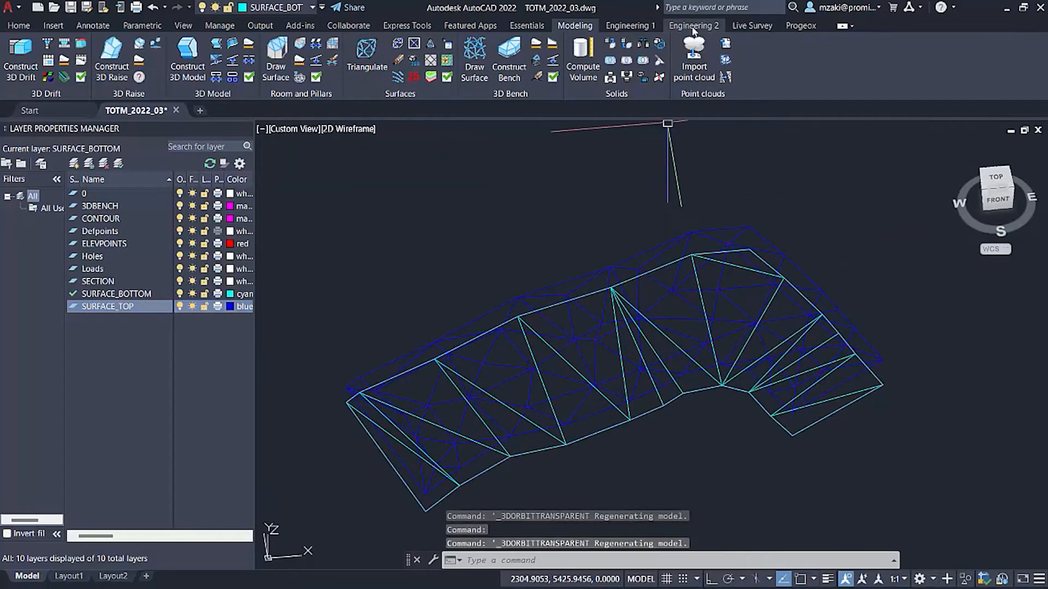
Set the view to Top and start the command for inserting many drill holes.
left_click(693, 27)
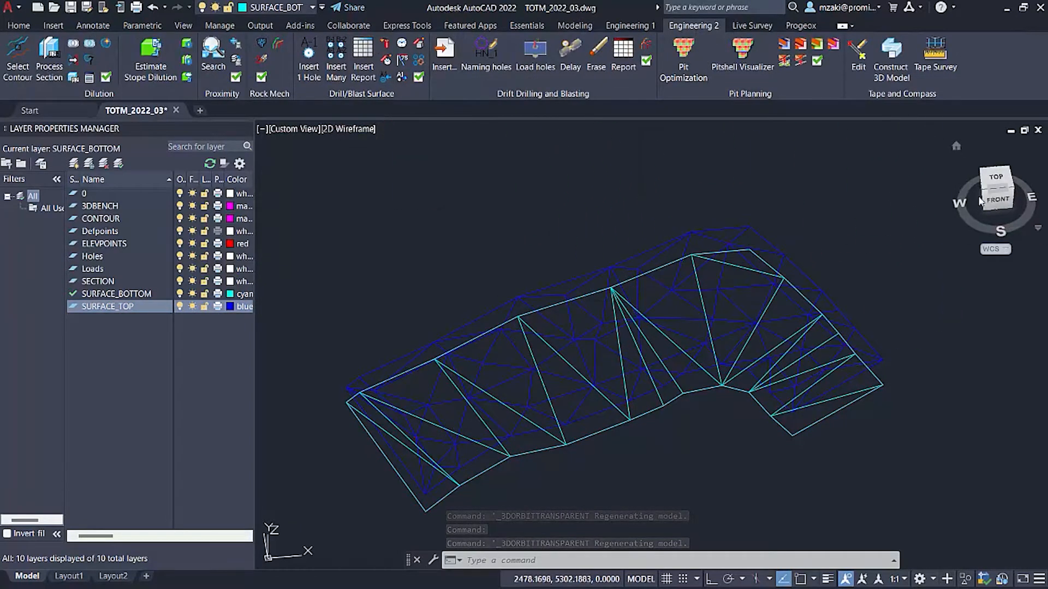
left_click(996, 181)
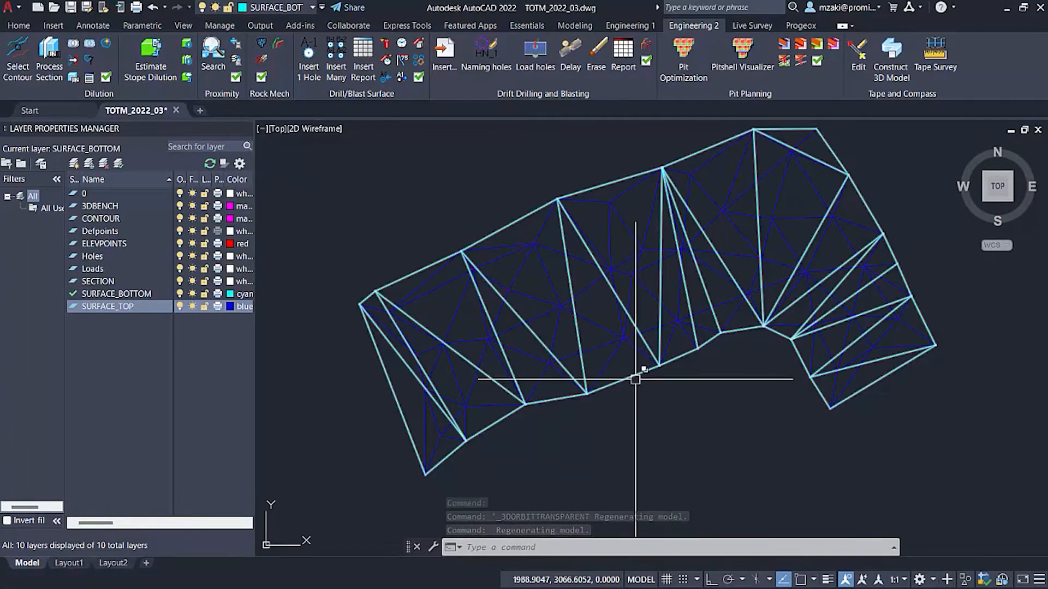
middle_click_drag(634, 376, 633, 394)
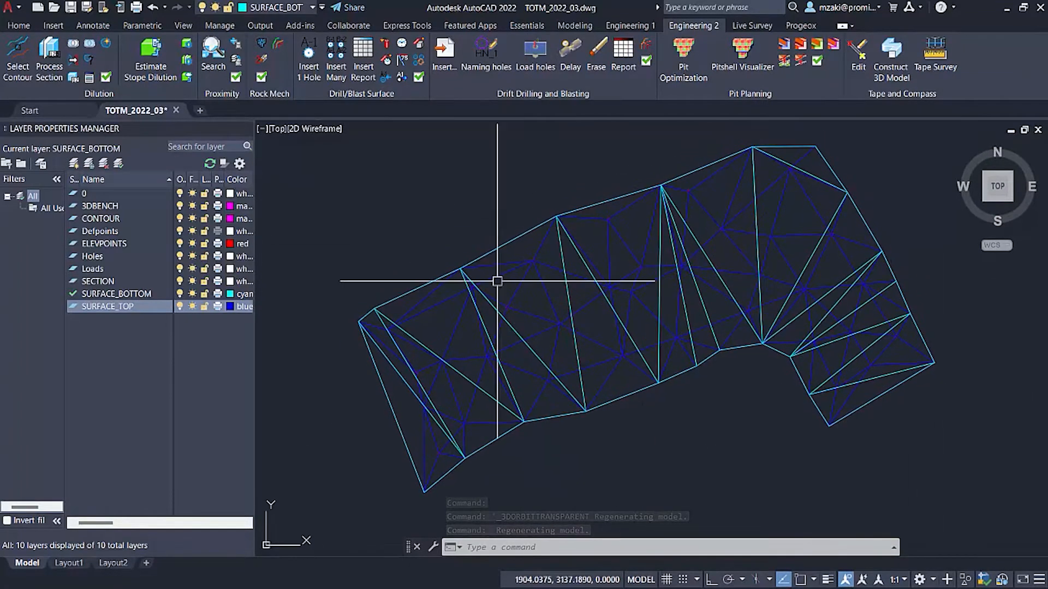
left_click(336, 65)
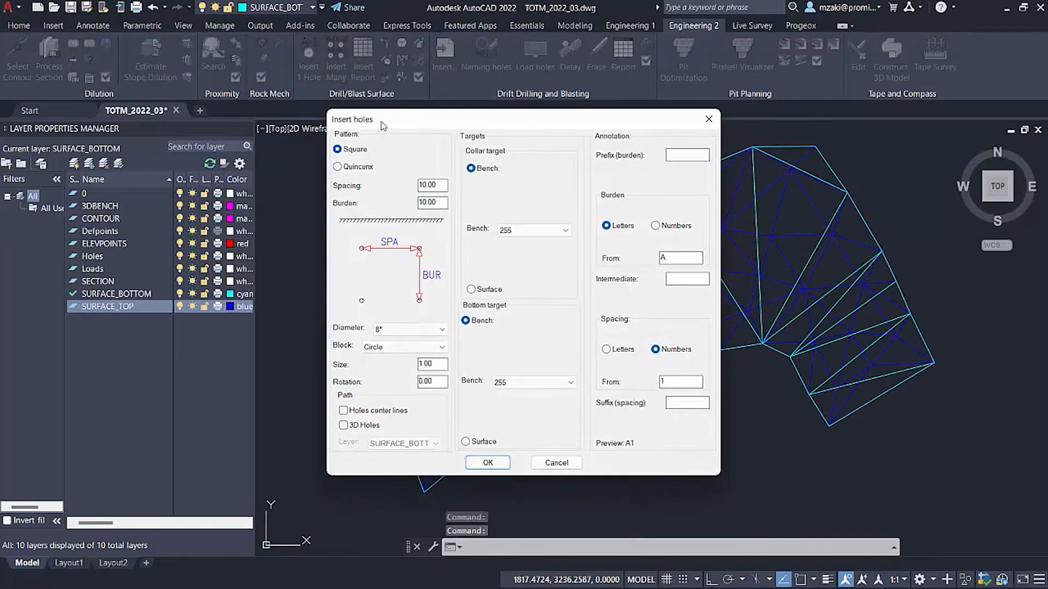
left_click_drag(443, 125, 476, 133)
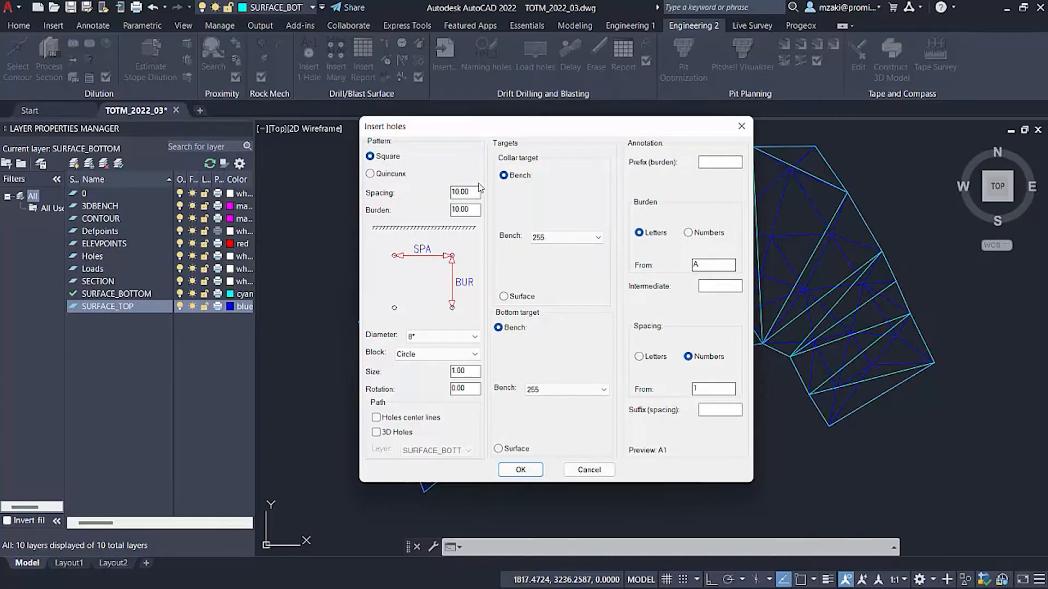
Choose an 8" diameter and the Circle block for the holes in the square pattern.
left_click_drag(471, 209, 450, 193)
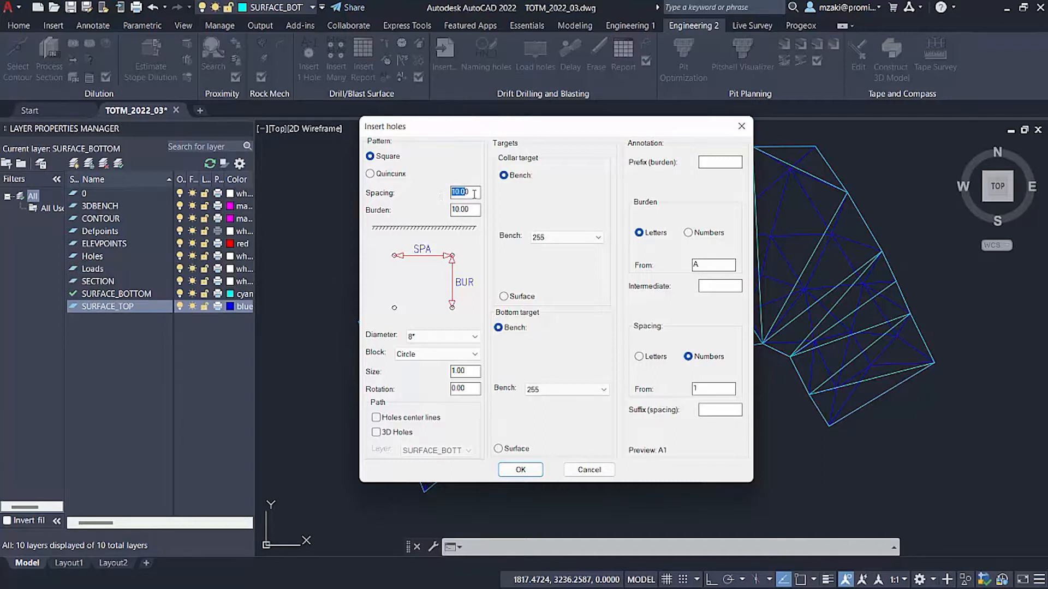
left_click(428, 337)
left_click(412, 345)
left_click_drag(603, 138, 289, 124)
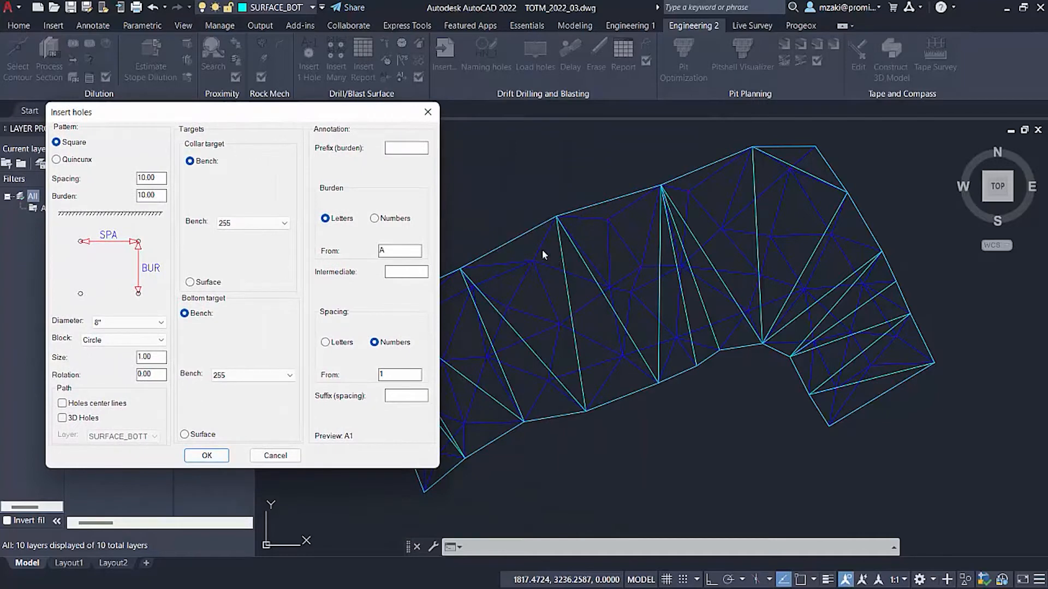
left_click_drag(275, 119, 501, 147)
left_click(317, 371)
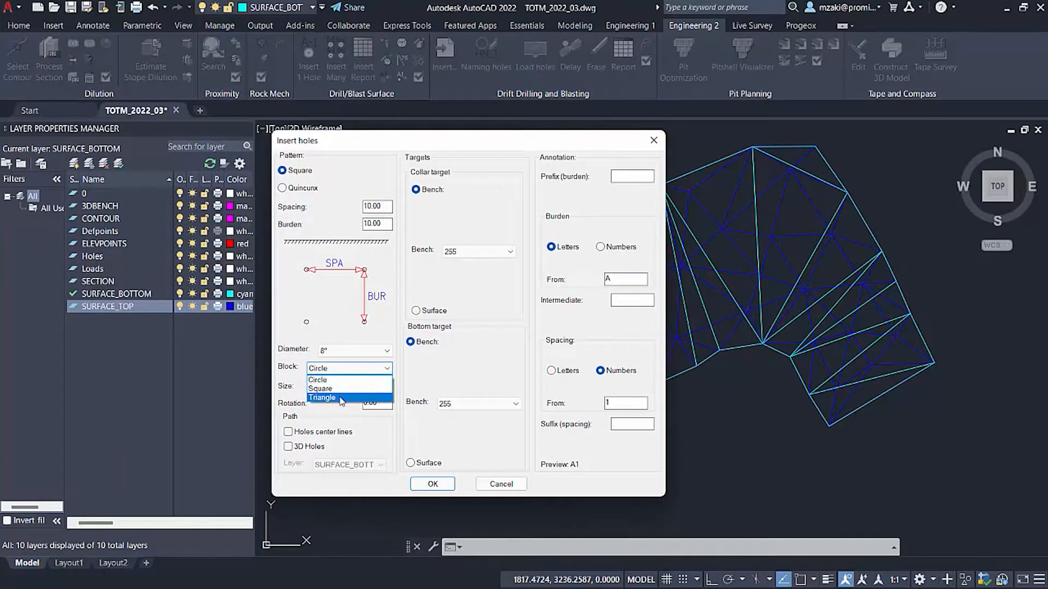
left_click(322, 380)
left_click(384, 386)
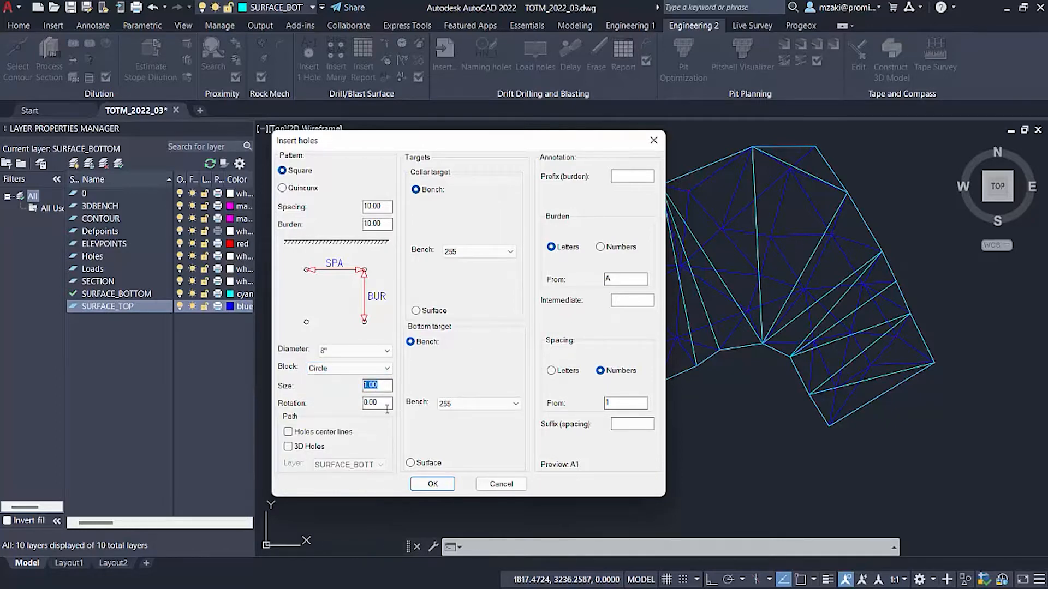
left_click(382, 386)
Enable the hole center lines and 3D holes, and assign their paths to the HOLES layer.
left_click(288, 432)
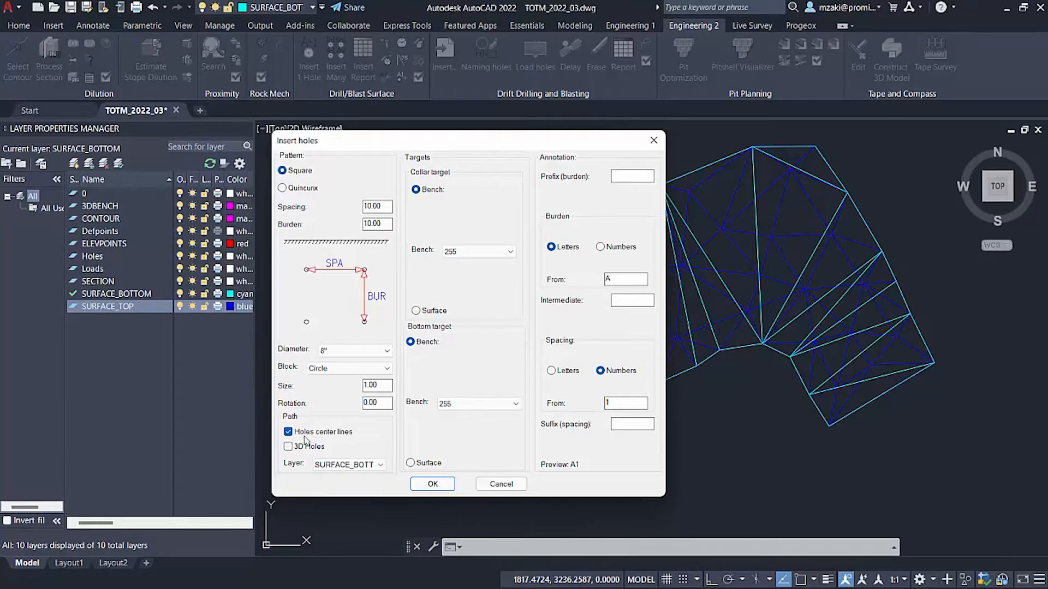
left_click(288, 447)
left_click(349, 464)
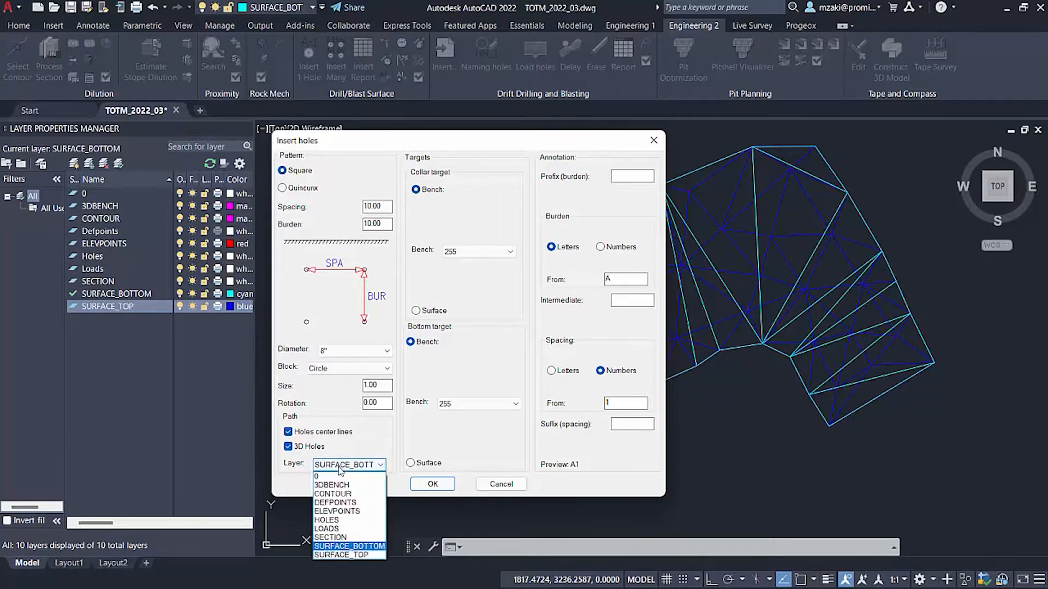
left_click(352, 520)
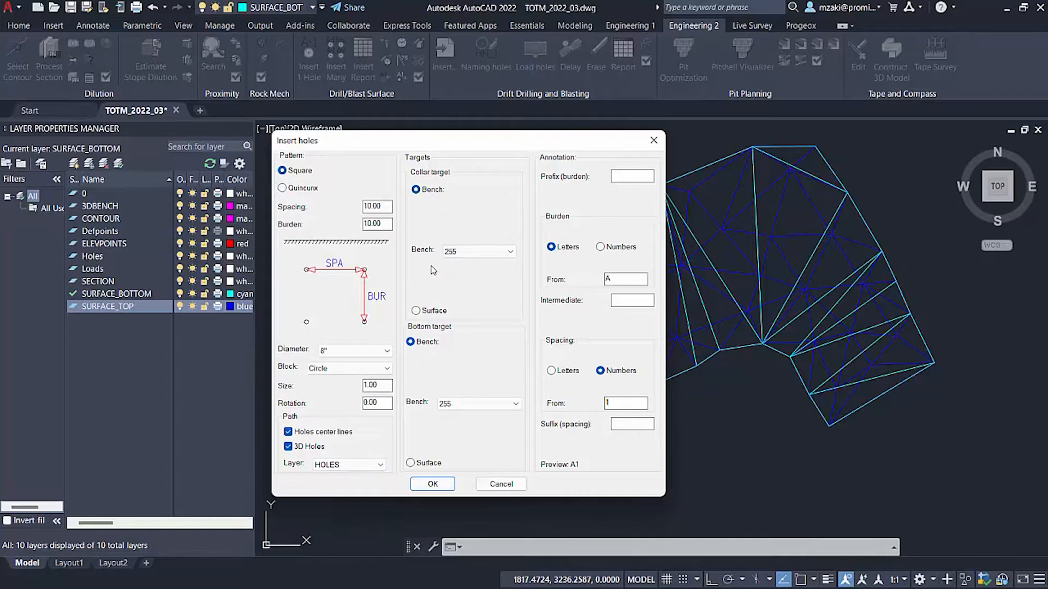
Set both the collar target and the bottom target to Surface and accept the hole settings.
left_click(464, 253)
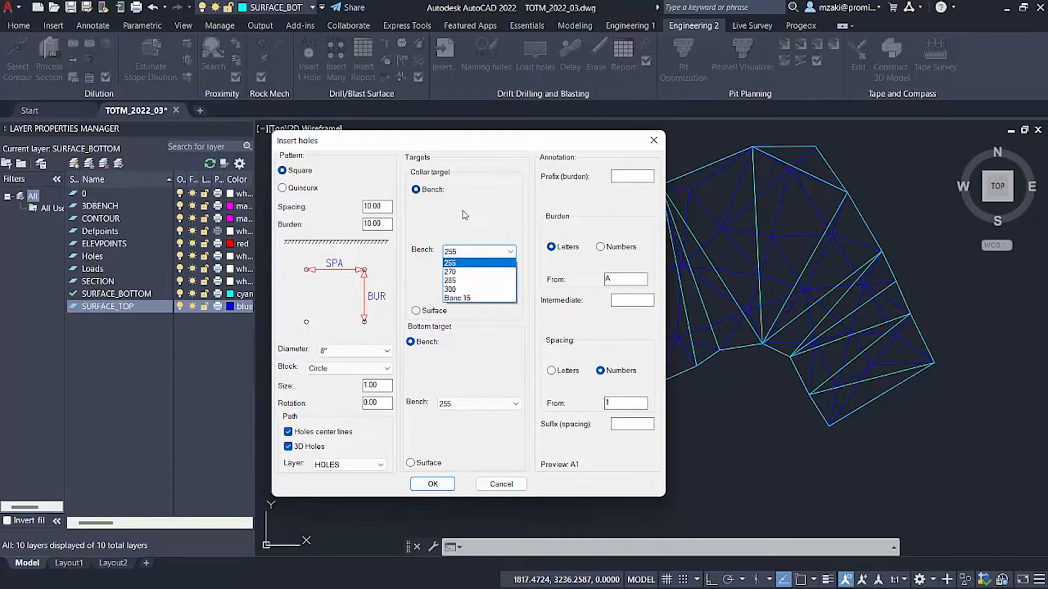
left_click(498, 250)
left_click(417, 311)
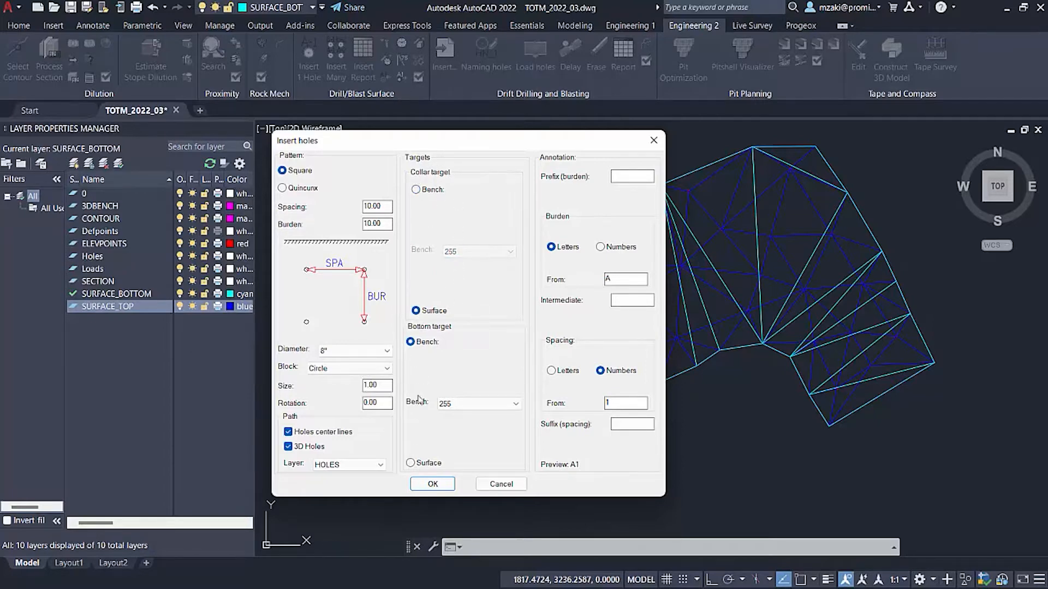
left_click(411, 463)
left_click(433, 484)
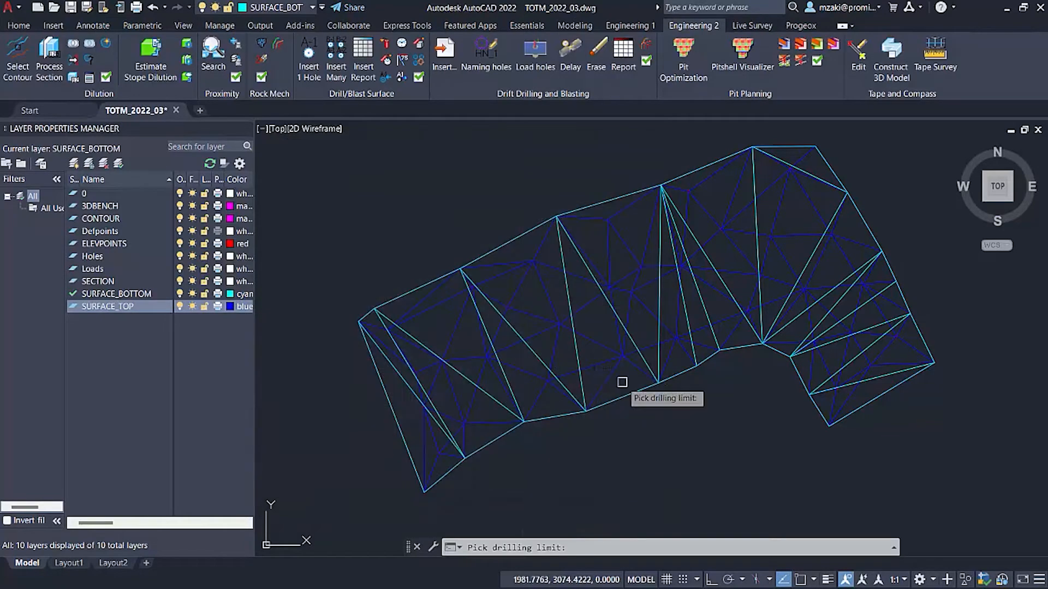
Pick the 2D polyline around the bottom surface as the drilling limit, not the overlapping mesh.
middle_click_drag(514, 402, 603, 390, "shift")
scroll(605, 377, "up", 5)
left_click(627, 366)
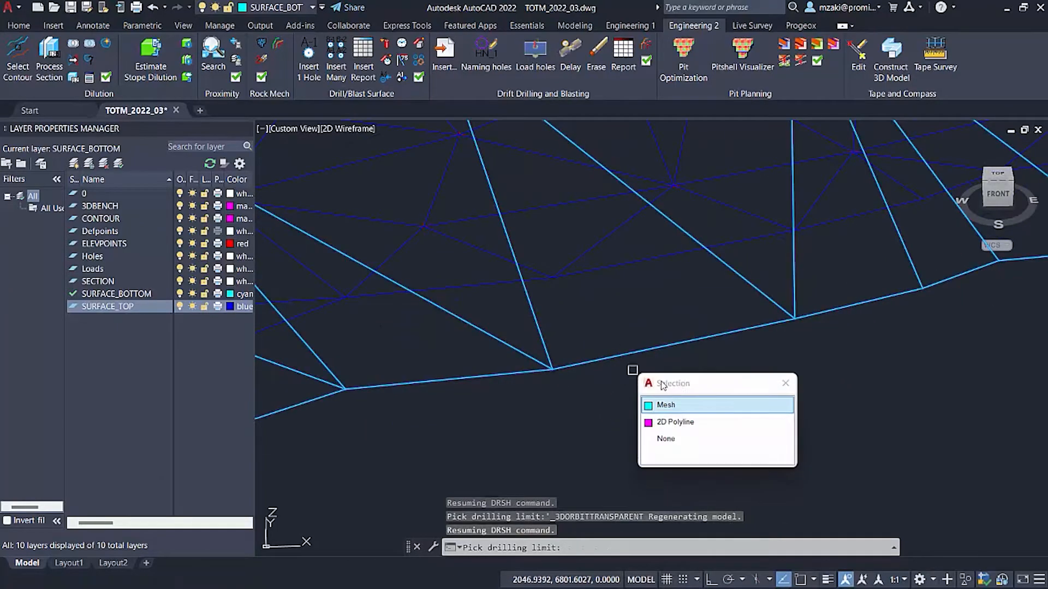
left_click(679, 423)
Pick the blue top mesh as the collar surface and the cyan lower mesh as the bottom surface.
scroll(603, 400, "down", 4)
middle_click_drag(440, 306, 493, 354, "shift")
left_click(488, 263)
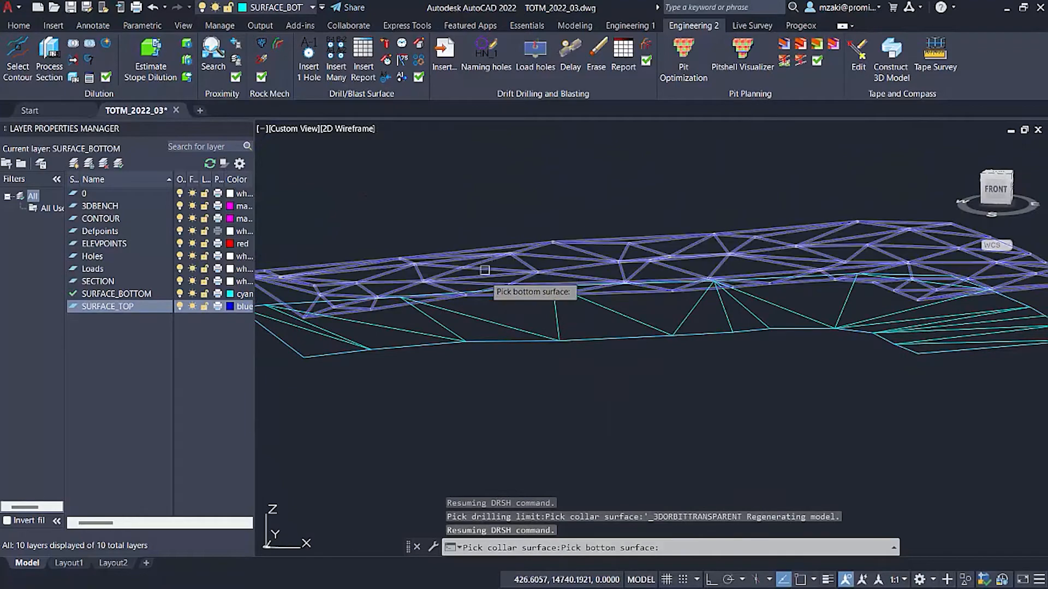
left_click(504, 328)
Place the first hole just inside the western corner of the drilling limit, working in the Top view.
middle_click_drag(693, 323, 699, 437, "shift")
left_click(1008, 189)
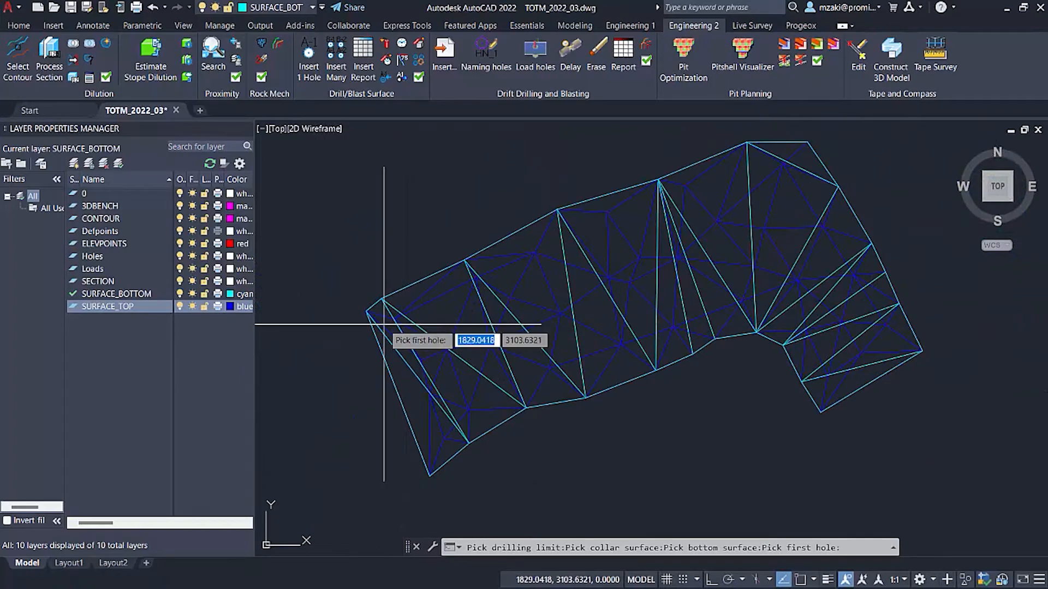
scroll(381, 320, "up", 6)
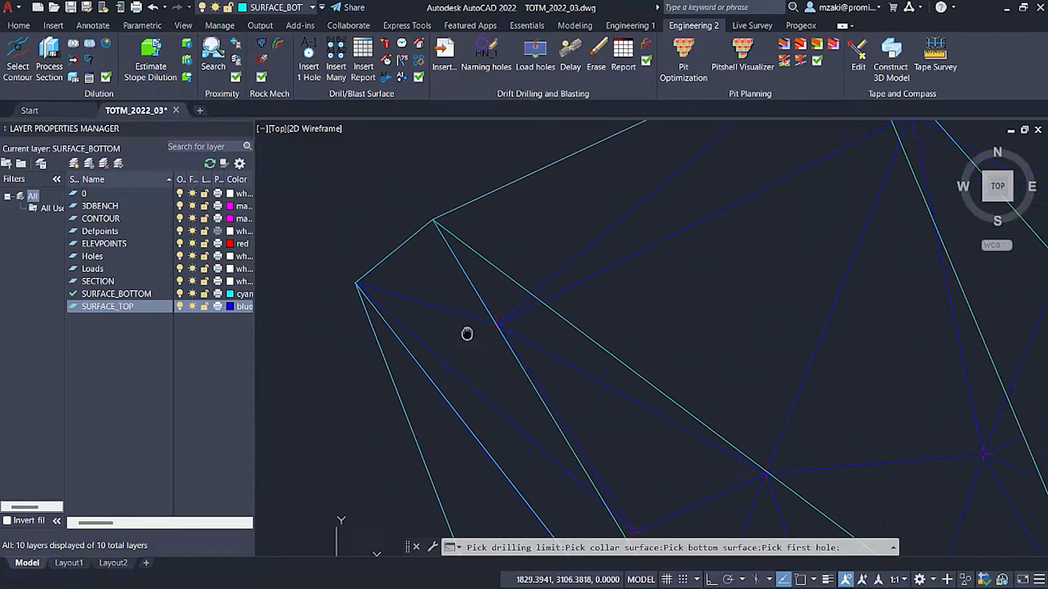
left_click(417, 288)
Define the spacing direction southeast along the western edge and the burden direction northeast across the bench.
scroll(562, 415, "down", 8)
middle_click_drag(505, 374, 378, 294)
left_click(437, 416)
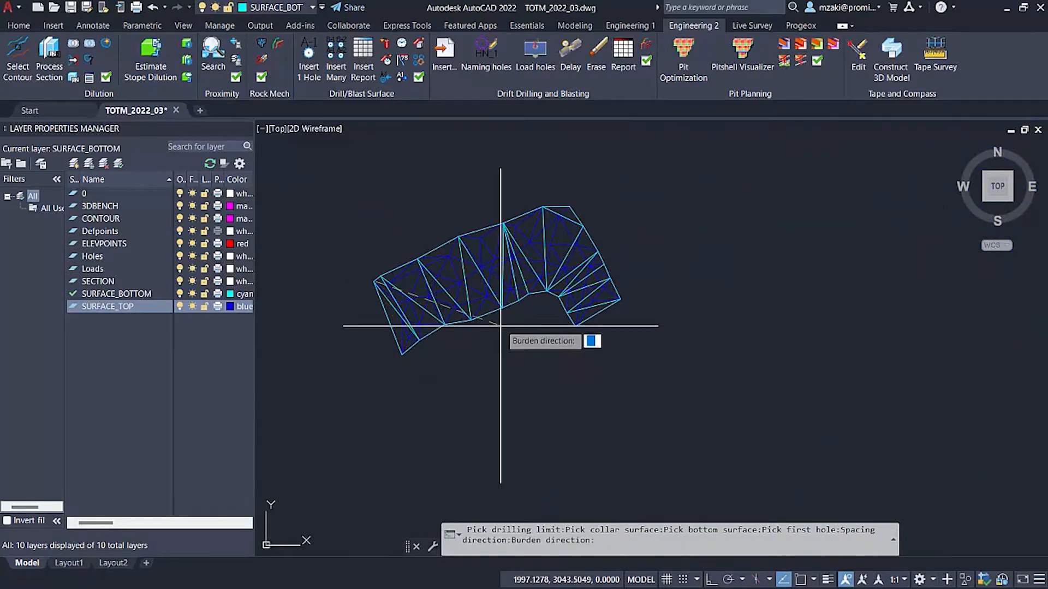
left_click(619, 184)
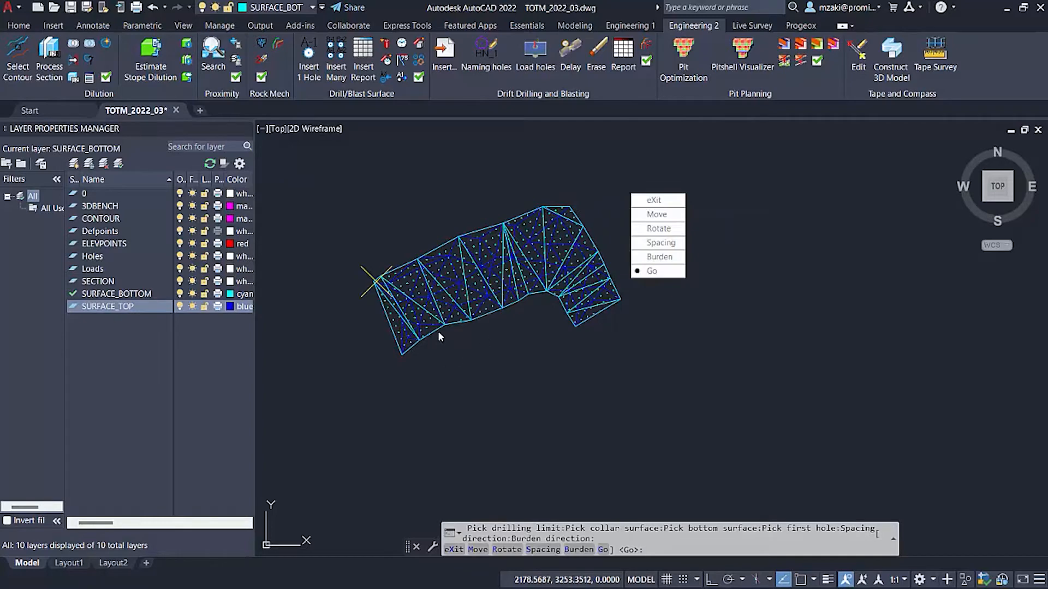
Move the origin of the previewed hole pattern to a new point at the western corner of the limit.
scroll(388, 322, "up", 4)
scroll(539, 347, "up", 2)
scroll(601, 332, "down", 3)
middle_click_drag(589, 380, 587, 388)
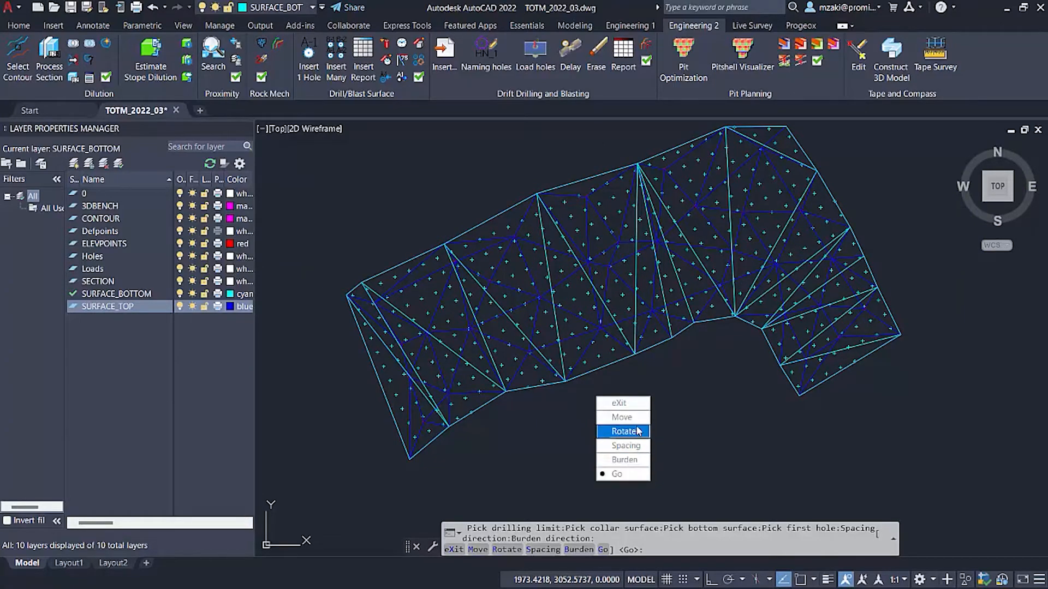
left_click(621, 417)
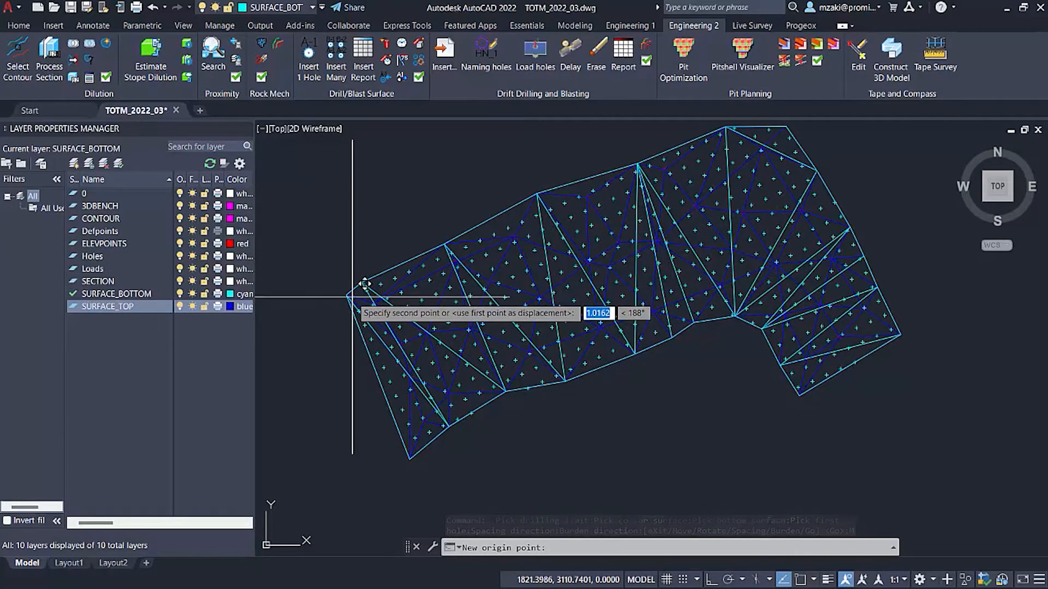
left_click(352, 297)
Rotate the hole pattern to follow the bench's western edge and generate the holes.
right_click(360, 305)
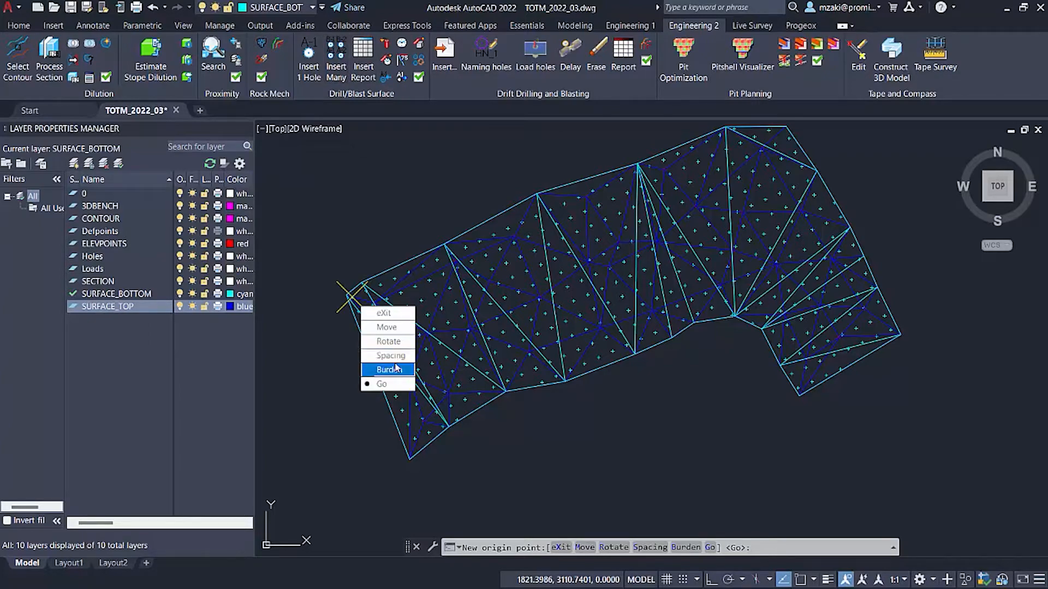
left_click(390, 341)
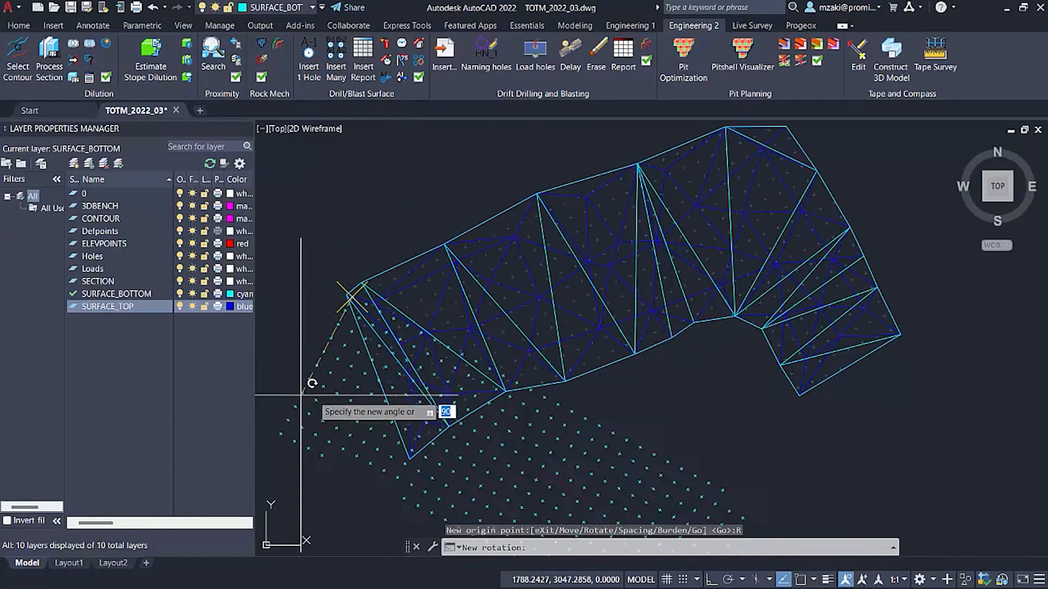
left_click(392, 390)
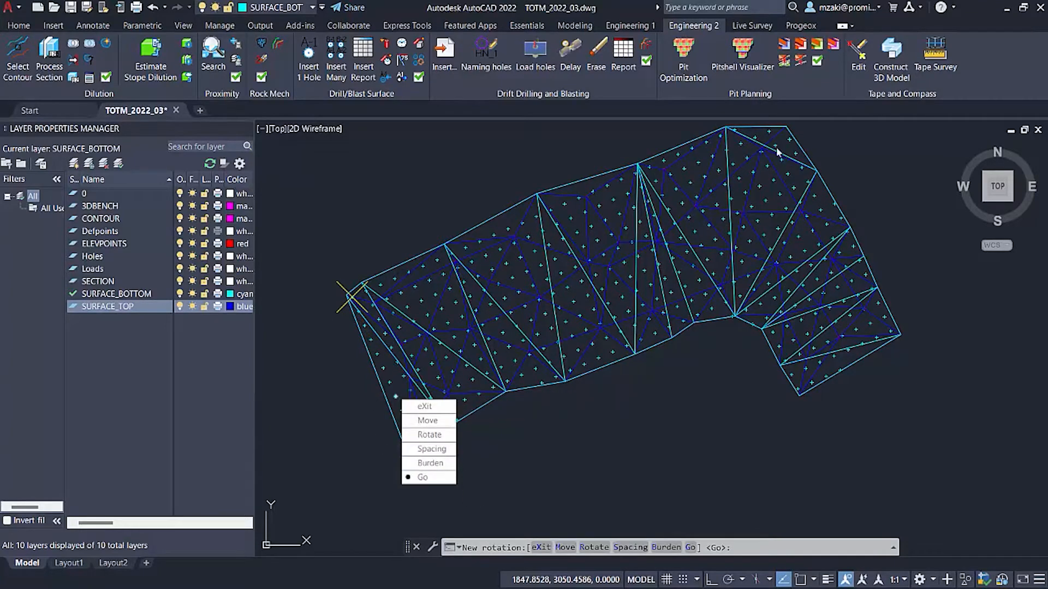
left_click(432, 477)
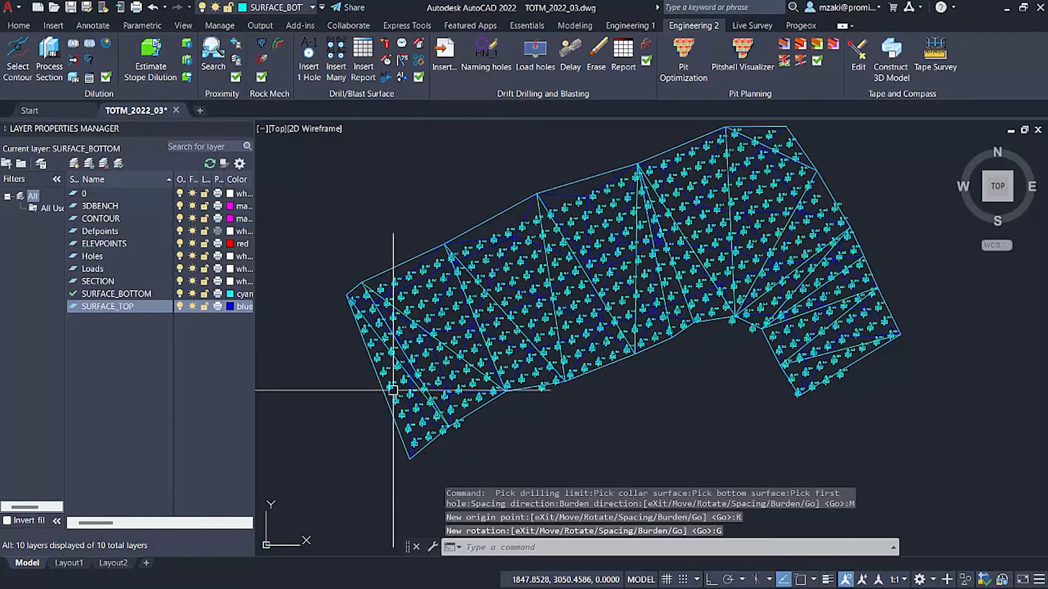
Examine the names, elevations, lengths and diameters labelled on the holes near the western corner.
scroll(346, 299, "up", 10)
mouse_move(346, 299)
middle_mouse_down()
mouse_move(390, 290)
mouse_move(411, 389)
middle_mouse_up()
scroll(474, 287, "down", 4)
middle_click_drag(552, 382, 476, 228)
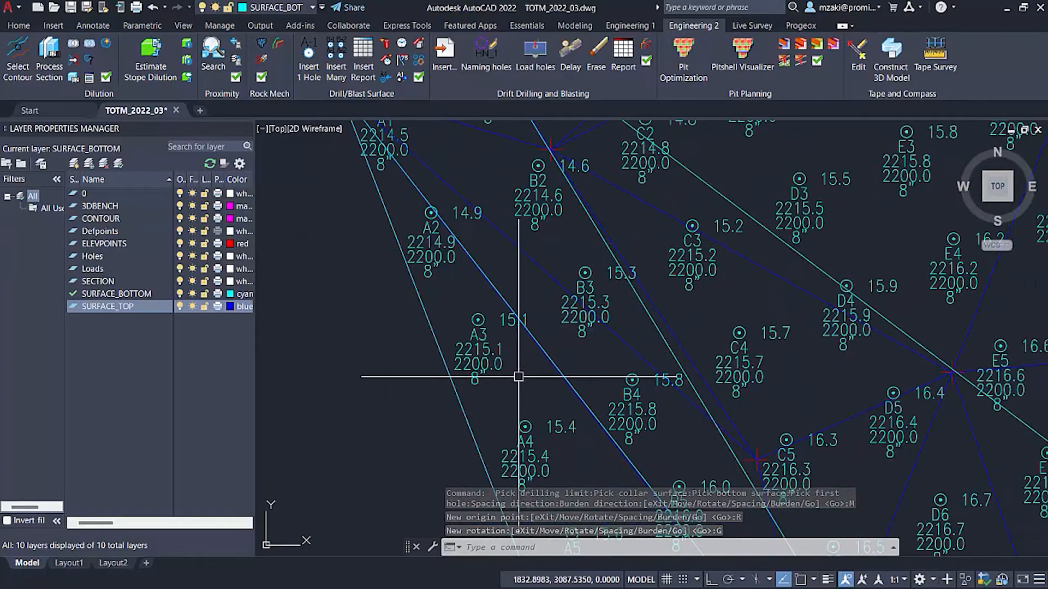
Examine the generated holes along the bench from the western corner toward its southern edge.
scroll(464, 229, "down", 4)
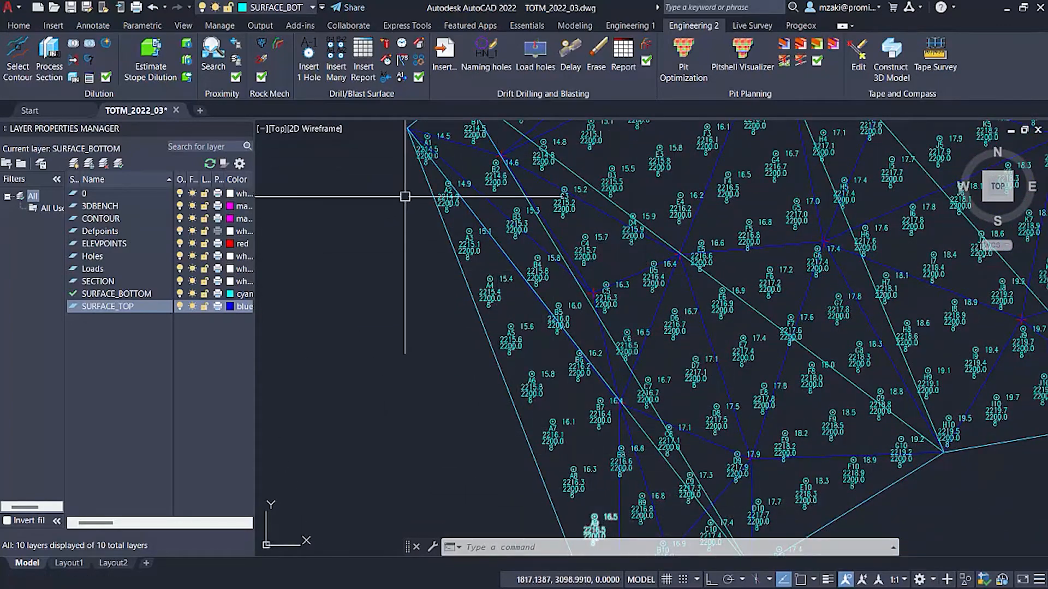
middle_click_drag(398, 198, 404, 336)
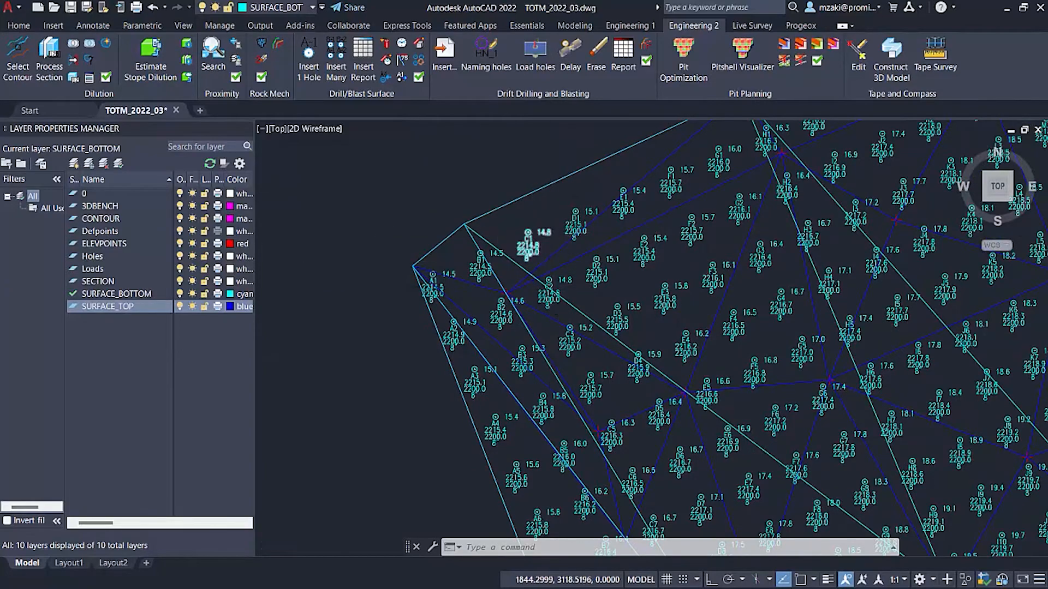
scroll(552, 233, "up", 4)
middle_click_drag(661, 186, 575, 283)
scroll(722, 262, "down", 4)
scroll(721, 262, "down", 2)
middle_click_drag(594, 322, 489, 297)
scroll(758, 358, "down", 6)
middle_click_drag(863, 388, 541, 321)
middle_click_drag(602, 376, 630, 431, "shift")
Inspect hole K11 and its label near the southern edge, and review the whole hole pattern in plan.
left_click(999, 177)
scroll(617, 385, "up", 15)
scroll(617, 385, "down", 2)
scroll(633, 180, "up", 8)
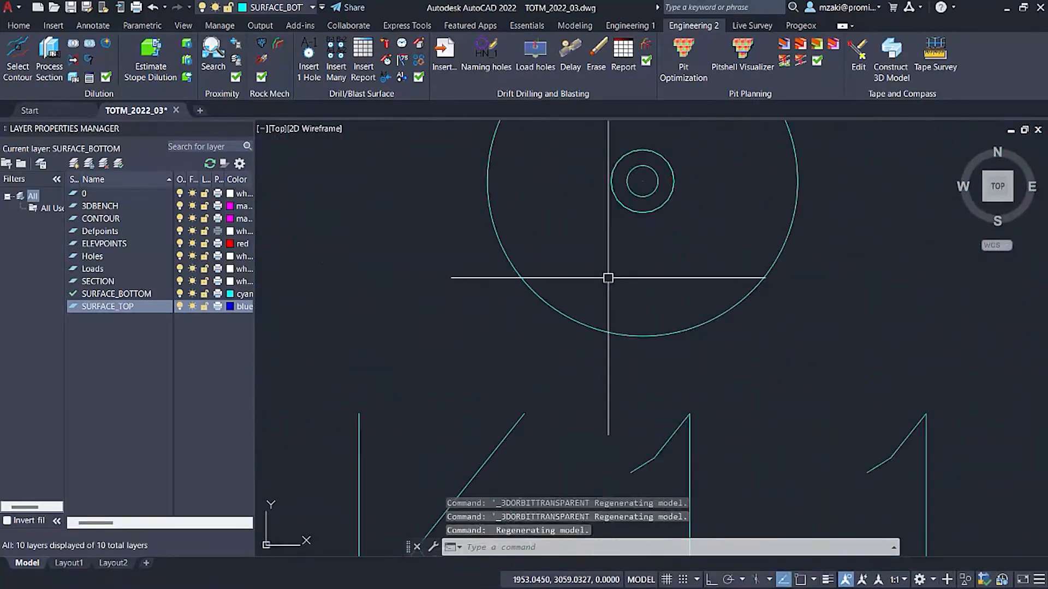
left_click(661, 184)
scroll(650, 269, "down", 10)
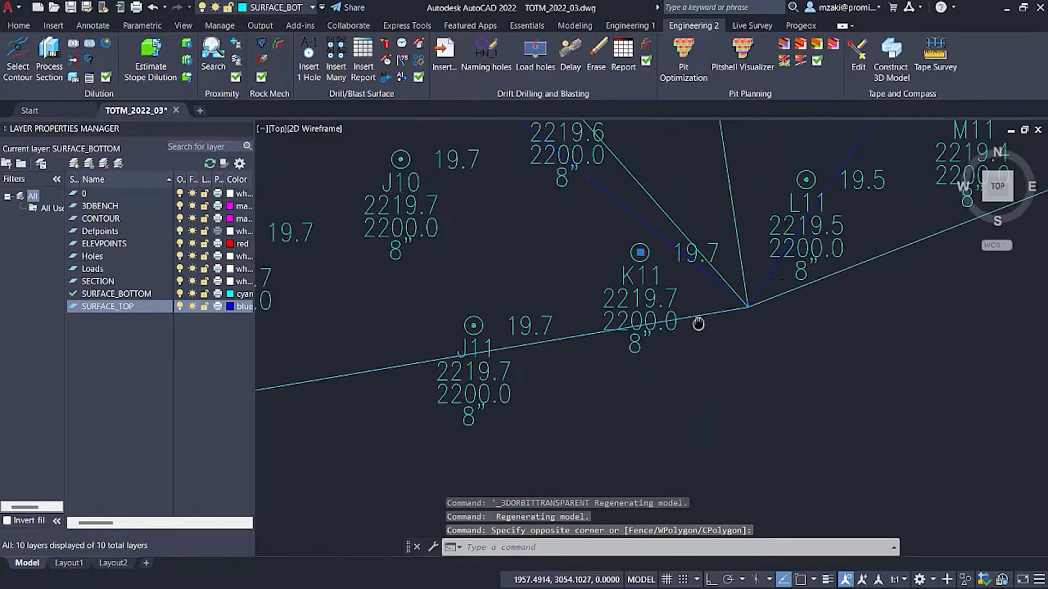
scroll(699, 324, "down", 10)
middle_click_drag(662, 293, 824, 268, "shift")
left_click(998, 175)
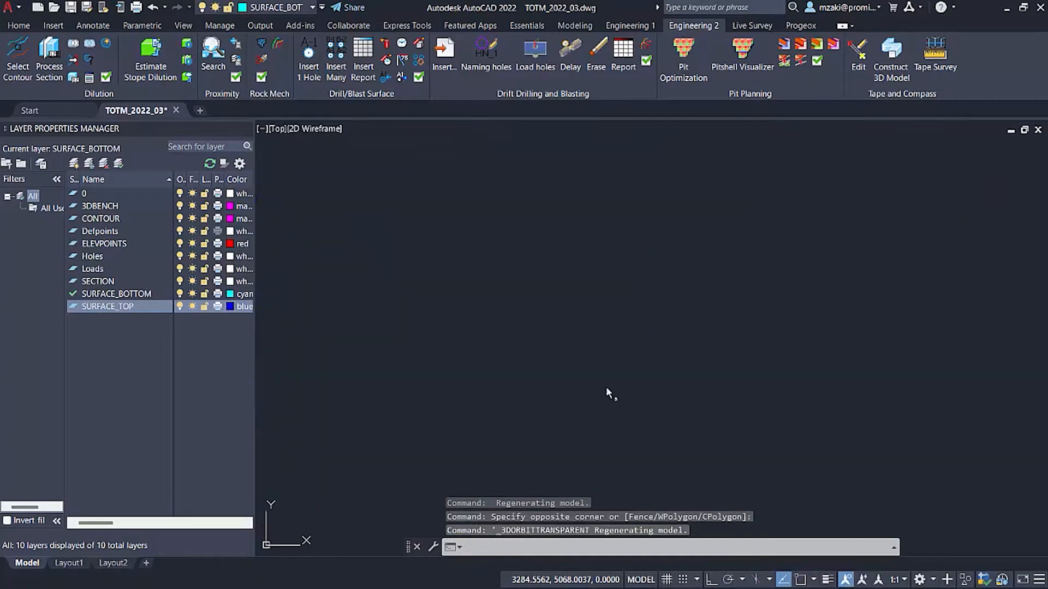
scroll(535, 417, "down", 11)
middle_click_drag(632, 401, 690, 327)
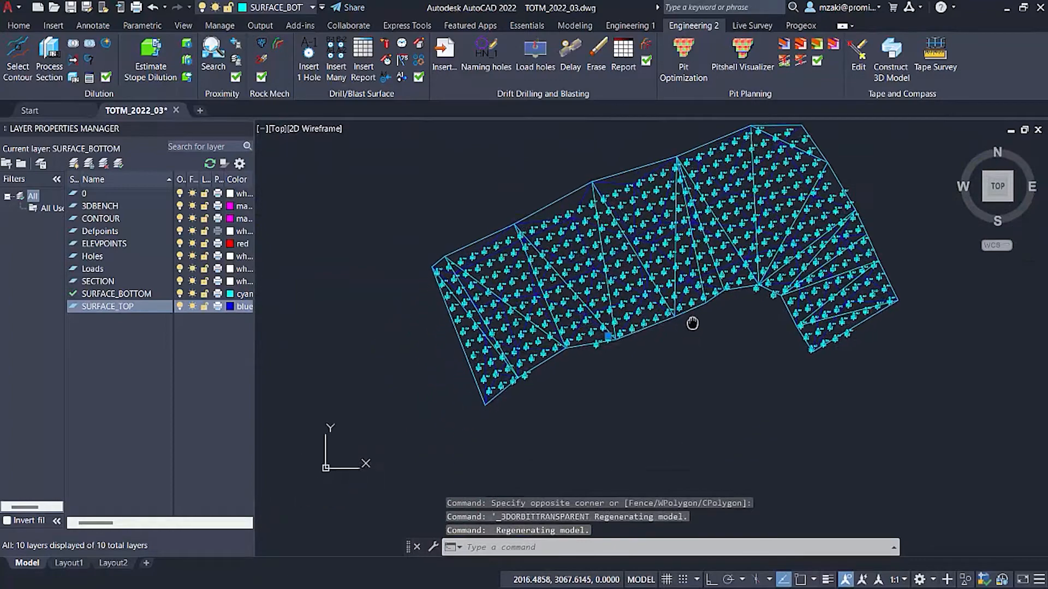
scroll(542, 374, "up", 4)
scroll(589, 377, "down", 4)
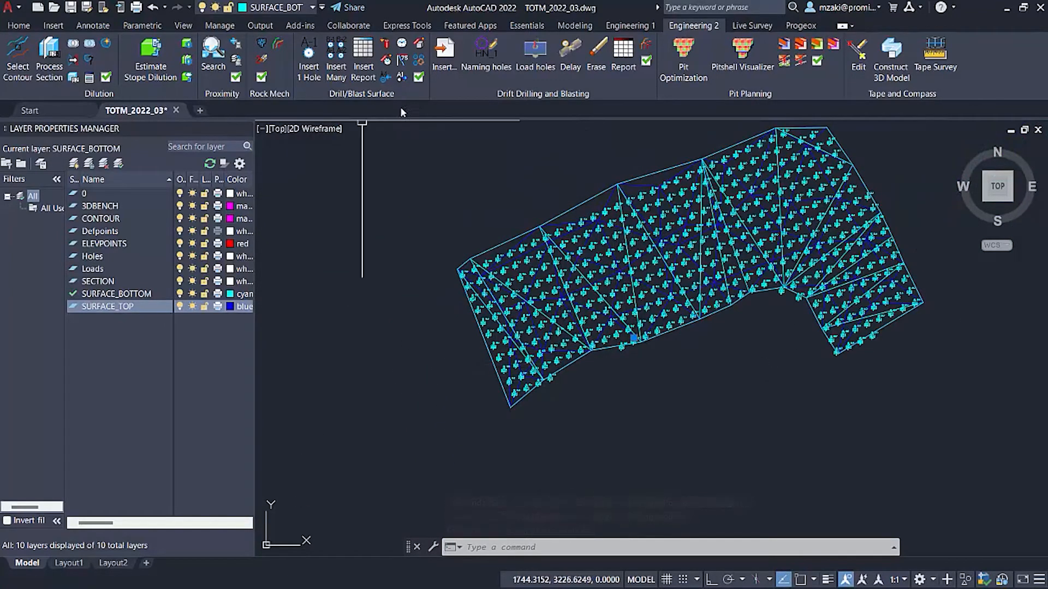
Remove the hole number item from the Drilling report format in the drill-blast surface options.
left_click(418, 93)
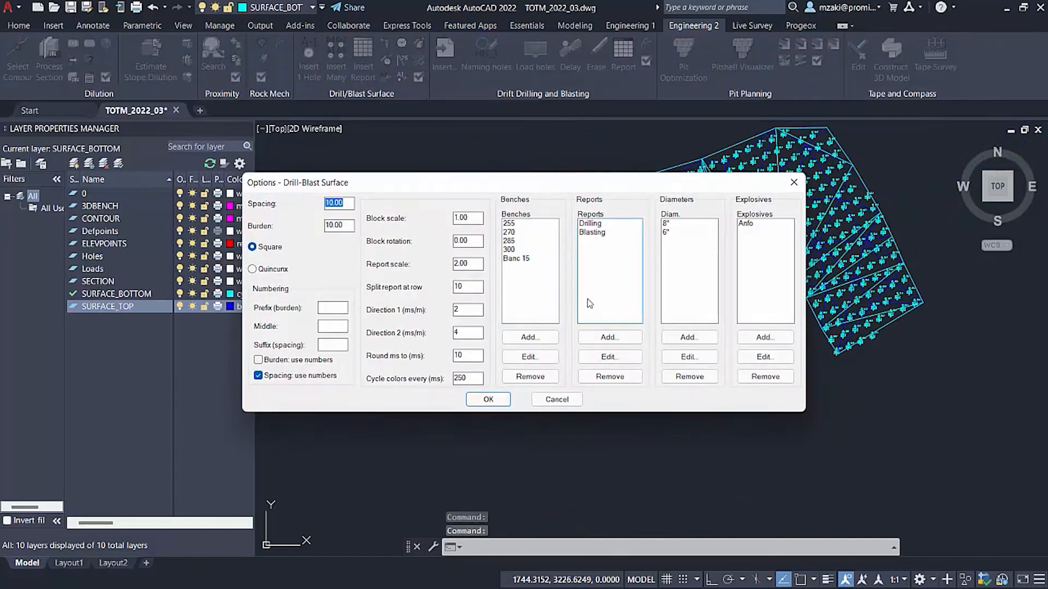
left_click(601, 233)
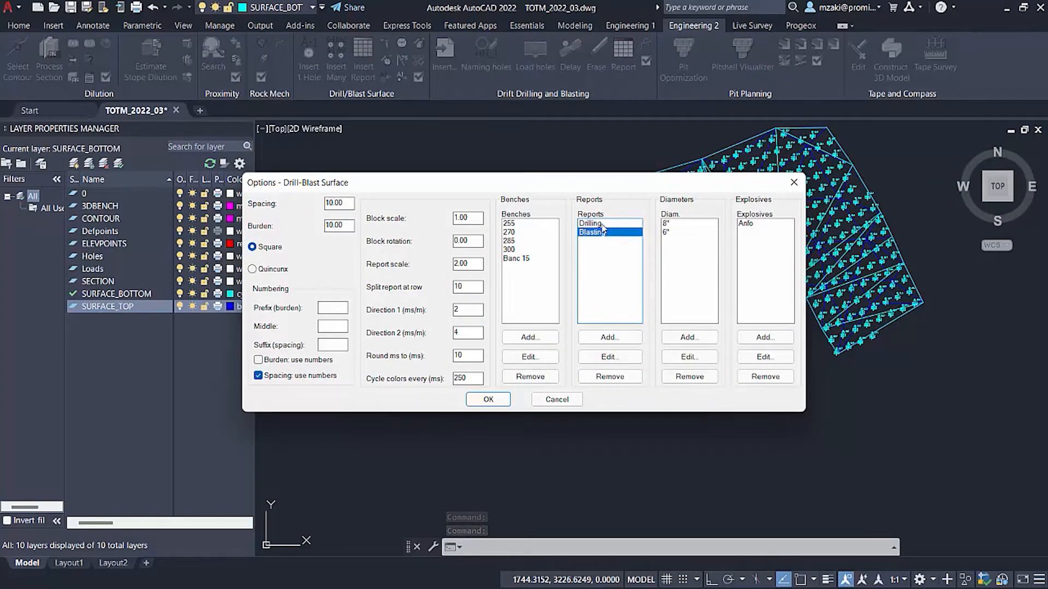
left_click(603, 232)
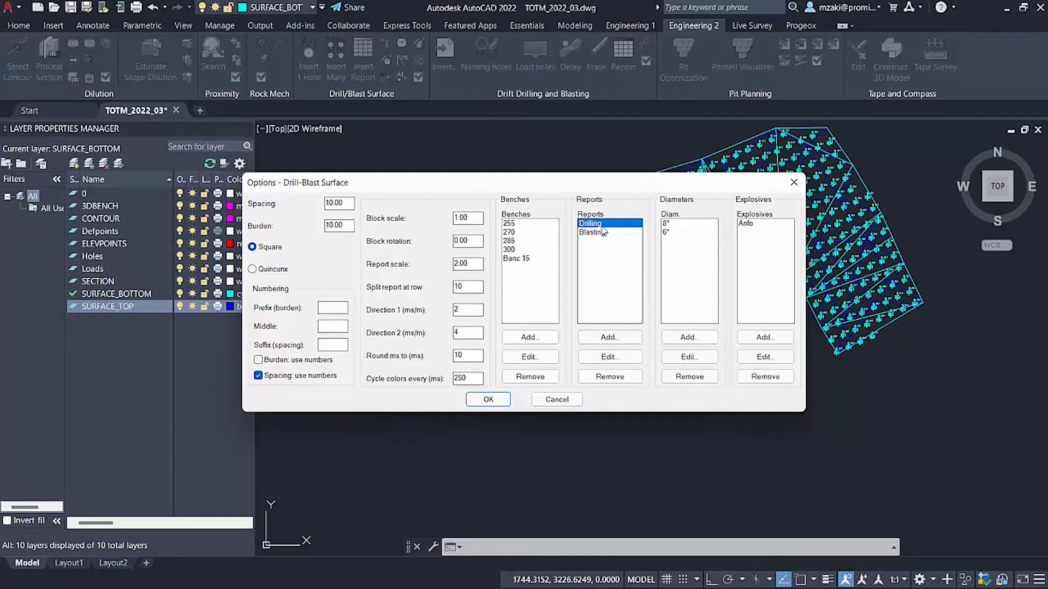
left_click(608, 357)
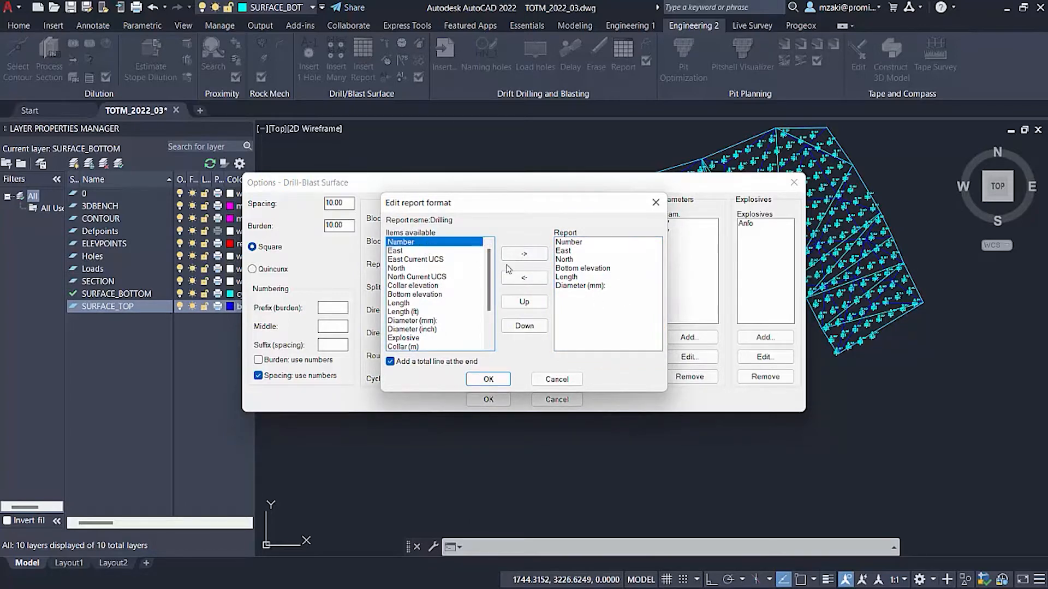
left_click(571, 296)
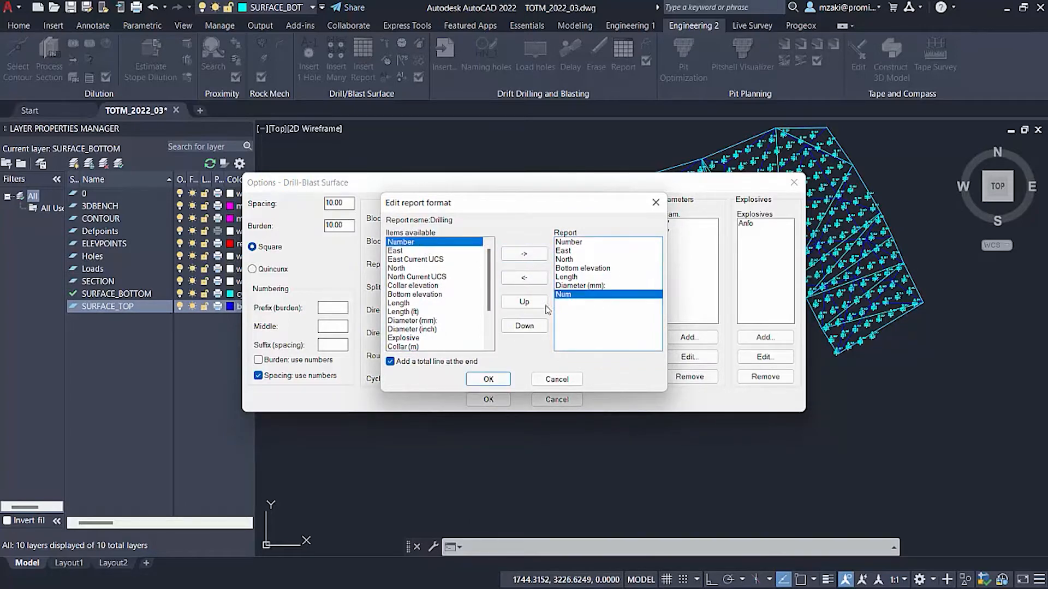
left_click(526, 278)
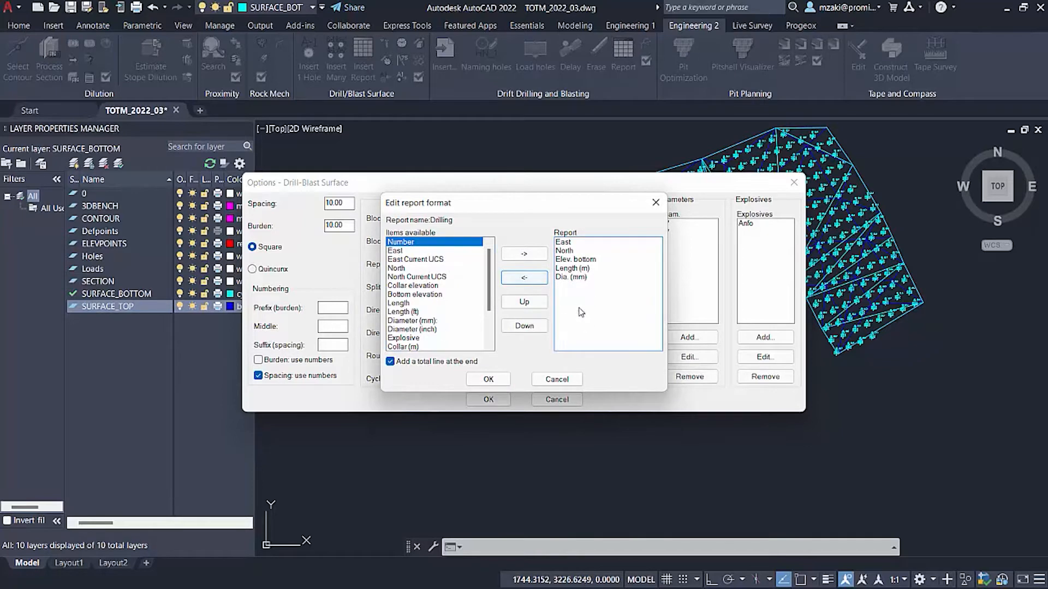
Add Collar (m) to the Drilling report format, place it between Length (m) and Dia. (mm), and accept the format.
scroll(462, 325, "down", 2)
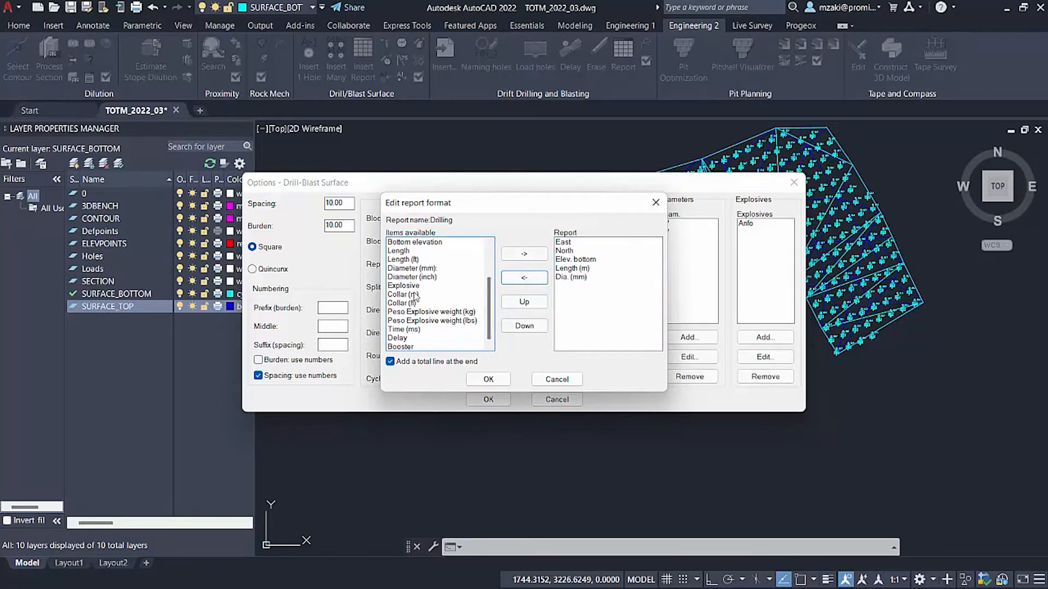
left_click(429, 295)
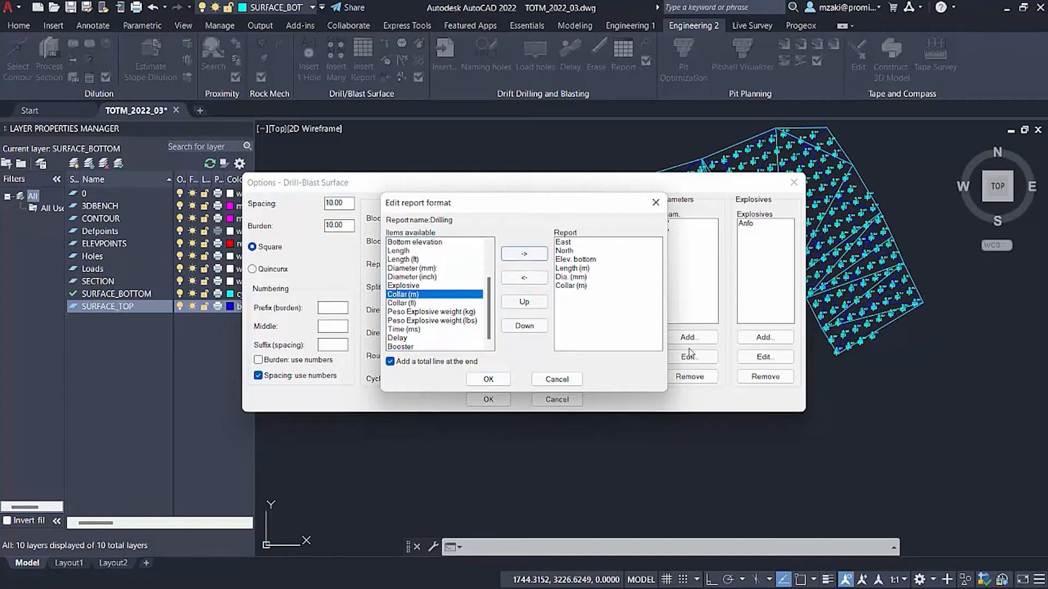
left_click(585, 299)
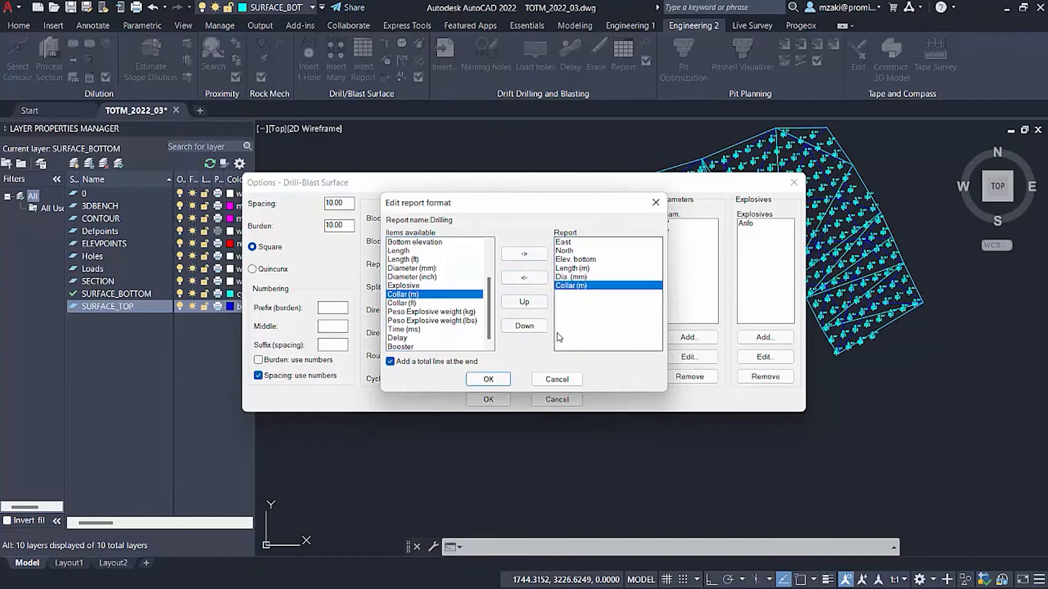
left_click(529, 306)
left_click(529, 307)
left_click(529, 306)
left_click(529, 307)
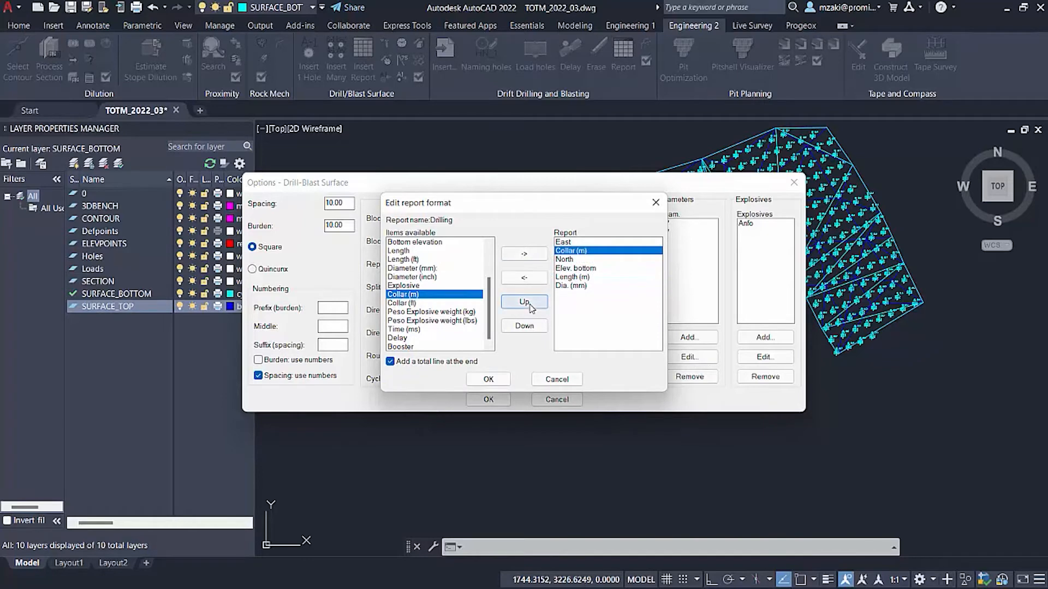
left_click(524, 327)
left_click(525, 326)
left_click(525, 326)
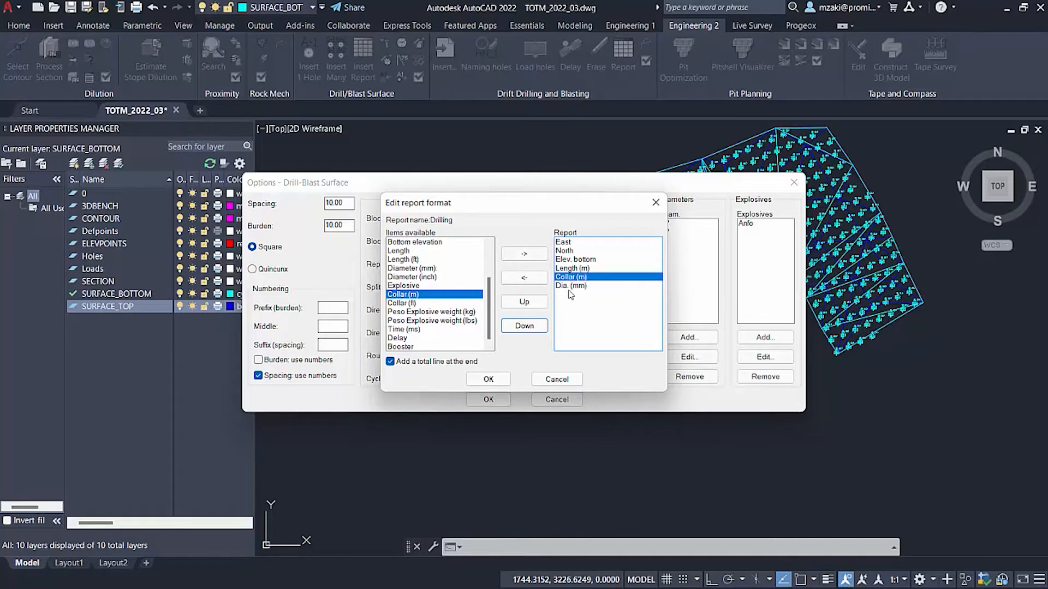
scroll(440, 328, "up", 2)
scroll(442, 341, "down", 2)
scroll(433, 349, "up", 2)
left_click(505, 384)
Review the items in the Blasting report format without changing them, and accept the drill-blast surface options.
left_click(595, 240)
left_click(611, 357)
scroll(441, 305, "down", 2)
scroll(480, 333, "up", 2)
left_click(564, 383)
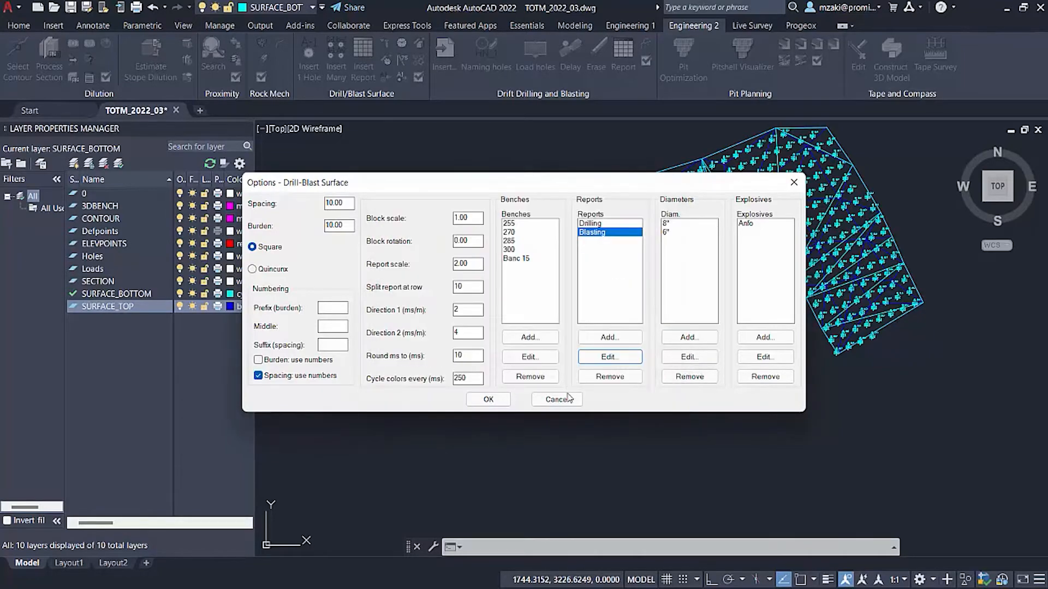
left_click(489, 400)
Start a report of the Drilling type and lasso the holes at the western end of the bench.
scroll(542, 299, "down", 2)
scroll(538, 291, "up", 4)
scroll(537, 291, "down", 3)
mouse_move(470, 300)
middle_mouse_down()
mouse_move(562, 276)
mouse_move(568, 257)
mouse_move(607, 296)
middle_mouse_up()
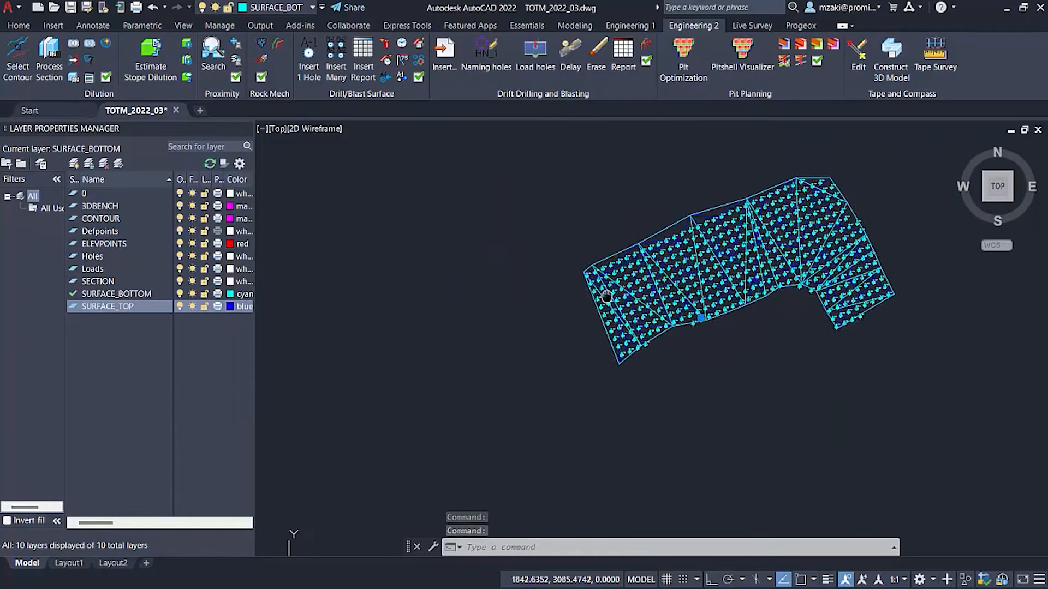
left_click(368, 73)
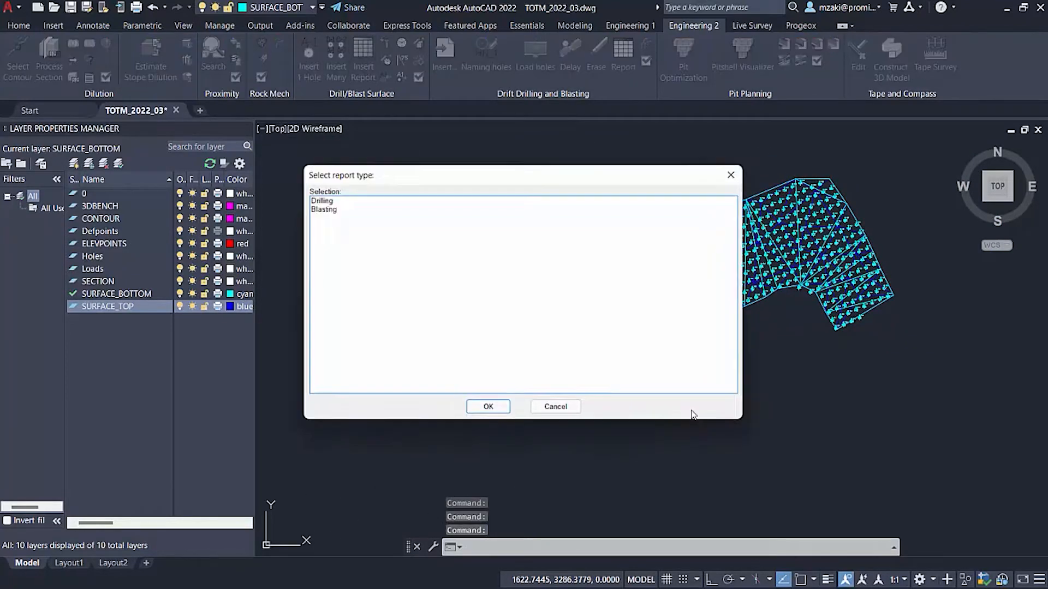
left_click(329, 200)
left_click(497, 410)
scroll(687, 384, "up", 4)
middle_click_drag(644, 352, 722, 461)
middle_click_drag(754, 403, 765, 415)
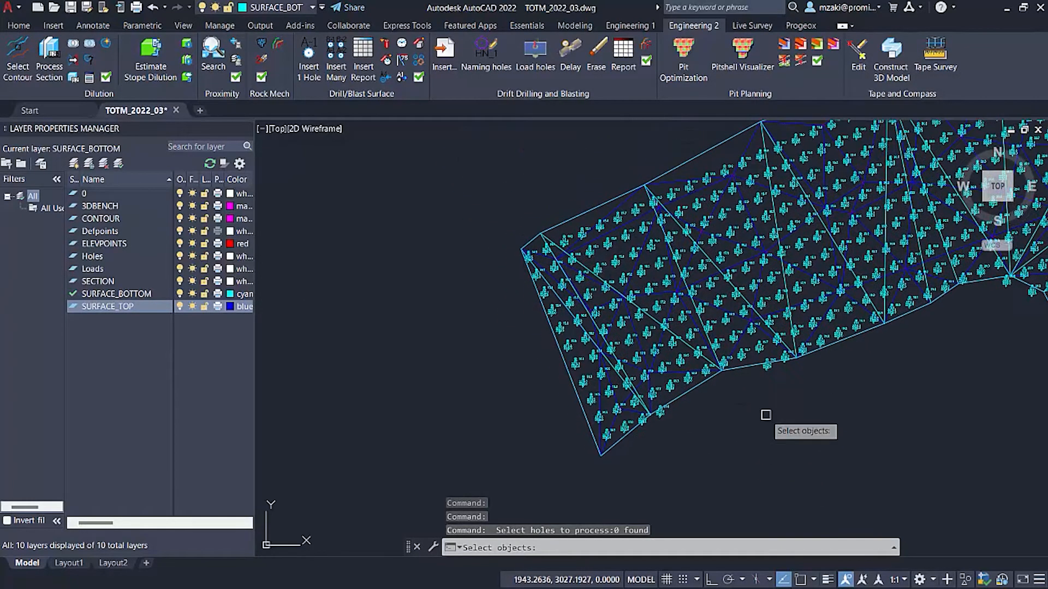
mouse_move(761, 431)
left_mouse_down()
mouse_move(683, 256)
mouse_move(631, 187)
mouse_move(480, 222)
mouse_move(539, 460)
mouse_move(565, 474)
left_mouse_up()
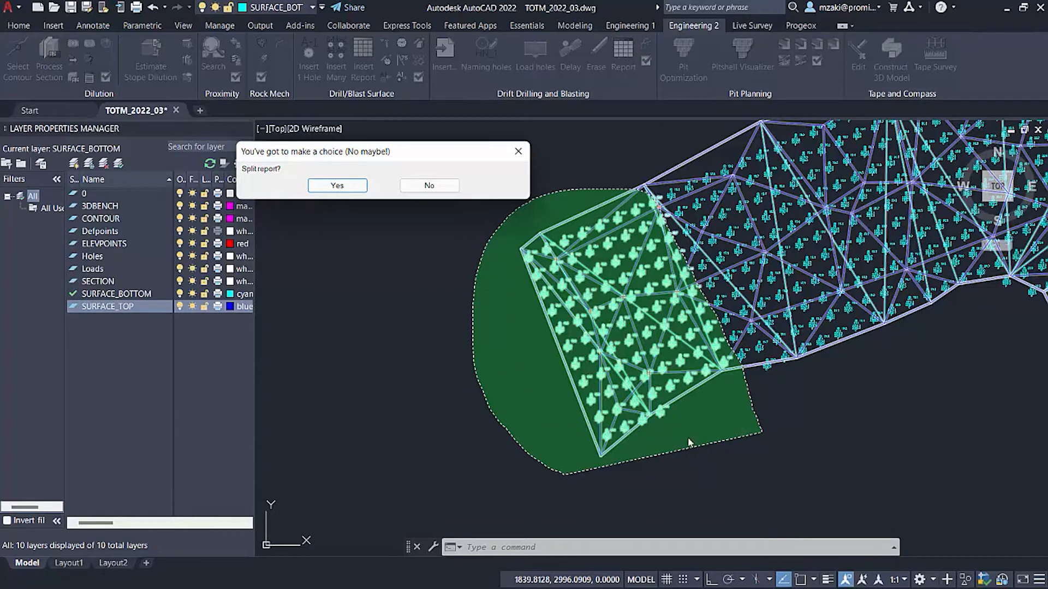
Decline splitting the report and generate the Drilling table for the selected holes west of the bench.
left_click_drag(428, 165, 595, 303)
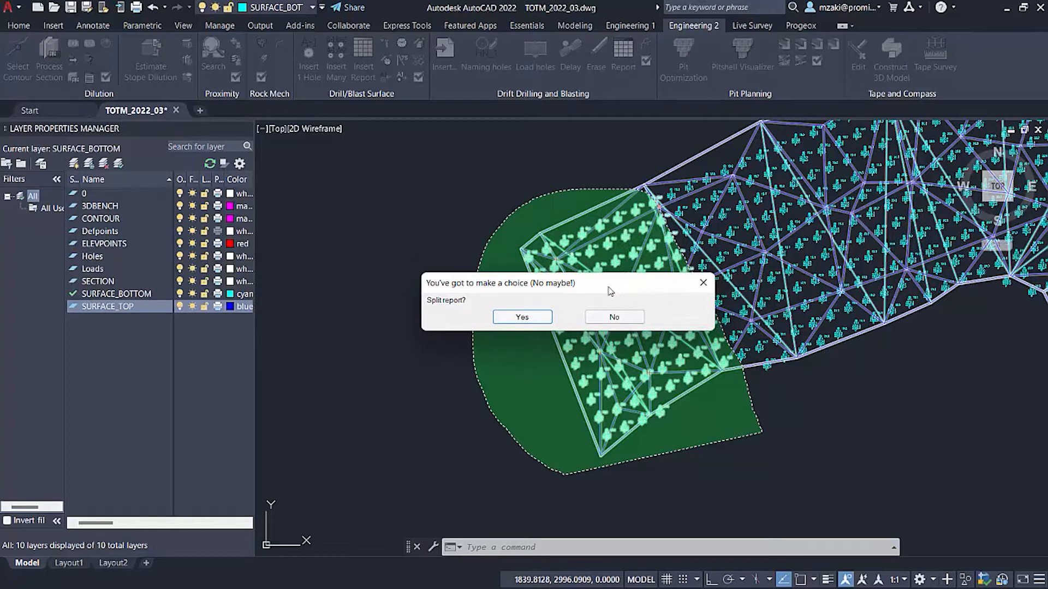
left_click_drag(610, 291, 407, 148)
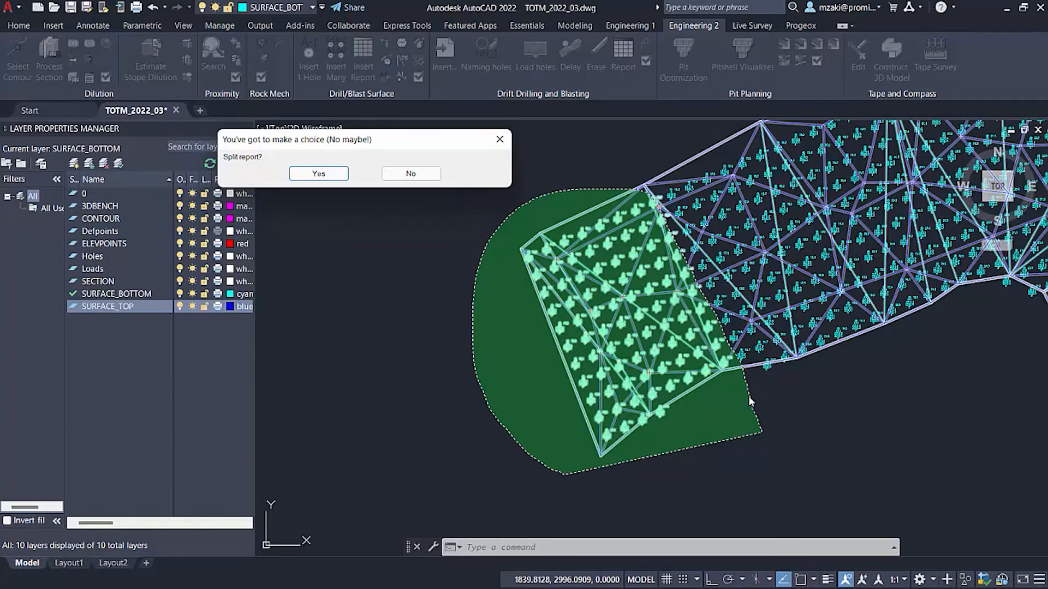
left_click_drag(425, 146, 675, 243)
left_click_drag(584, 235, 625, 291)
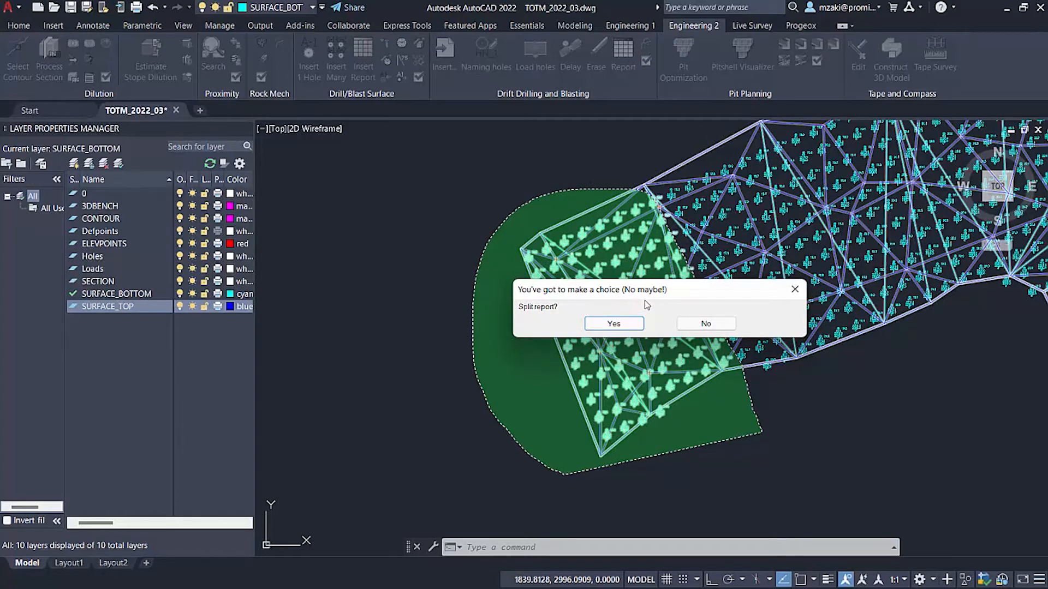
left_click_drag(644, 290, 537, 219)
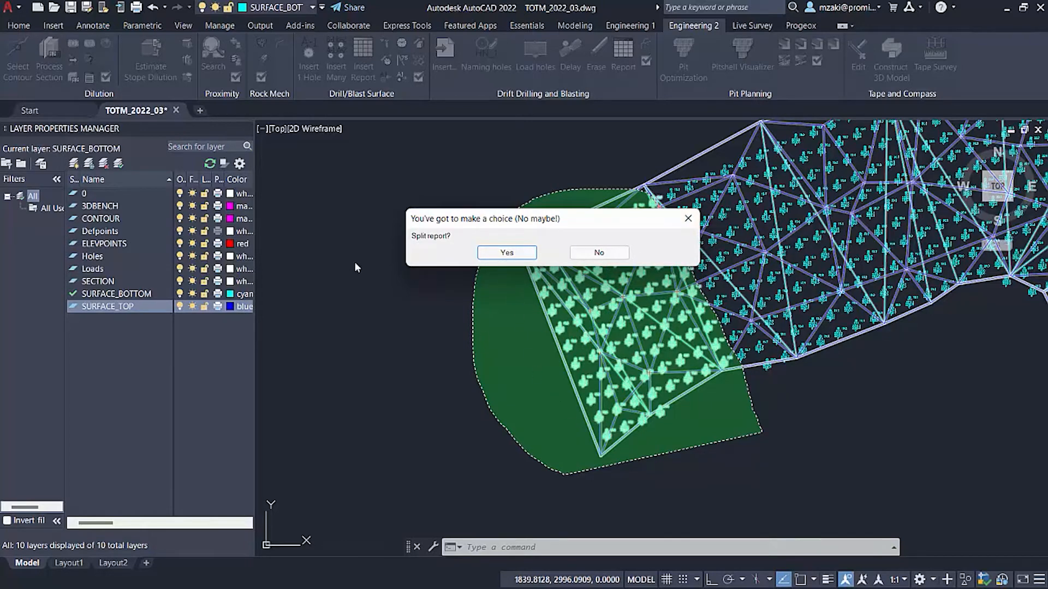
left_click_drag(529, 202, 518, 194)
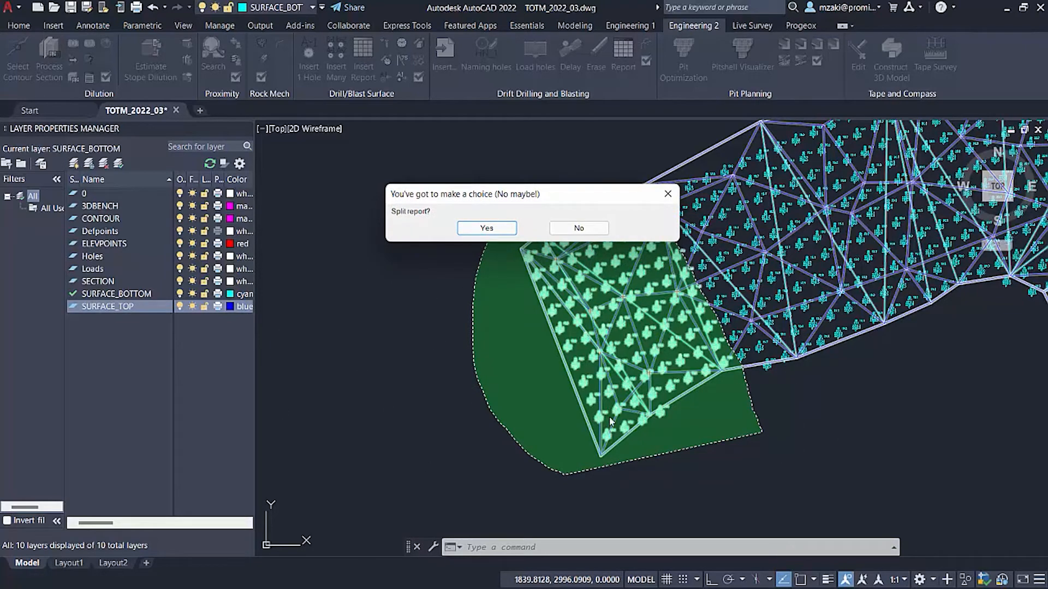
mouse_move(500, 195)
left_mouse_down()
mouse_move(793, 235)
mouse_move(828, 171)
left_mouse_up()
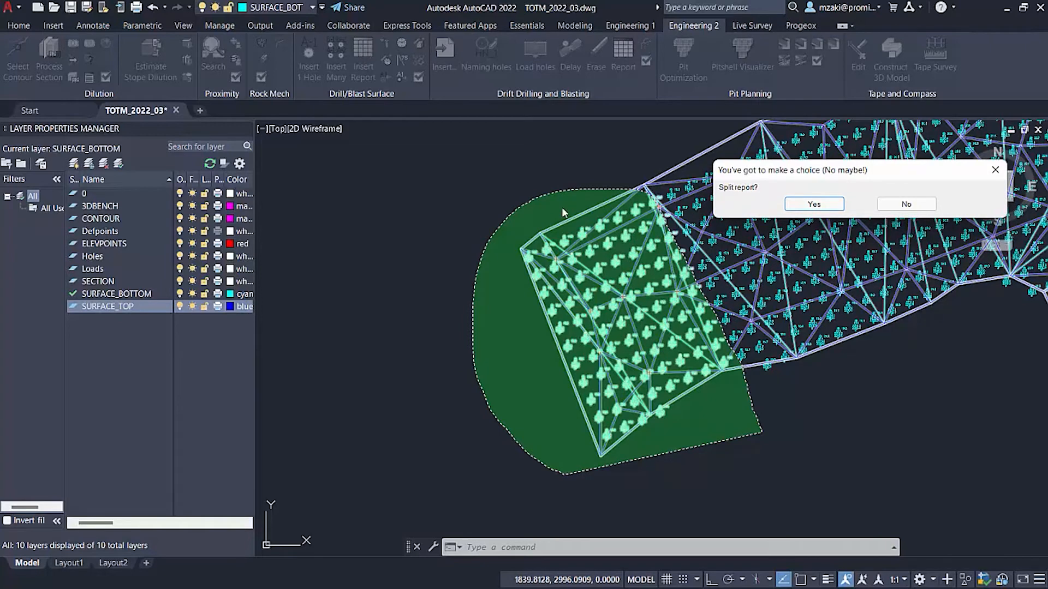
left_click(906, 205)
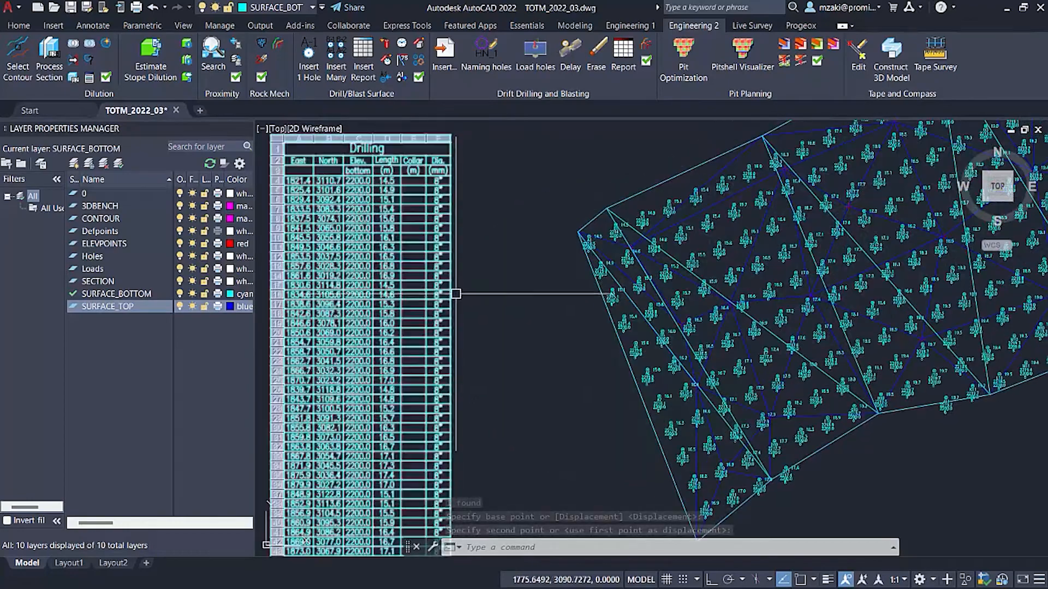
Examine the Drilling table's heading and its East, North, bottom elevation, length, collar and diameter columns.
middle_click_drag(505, 224, 664, 339)
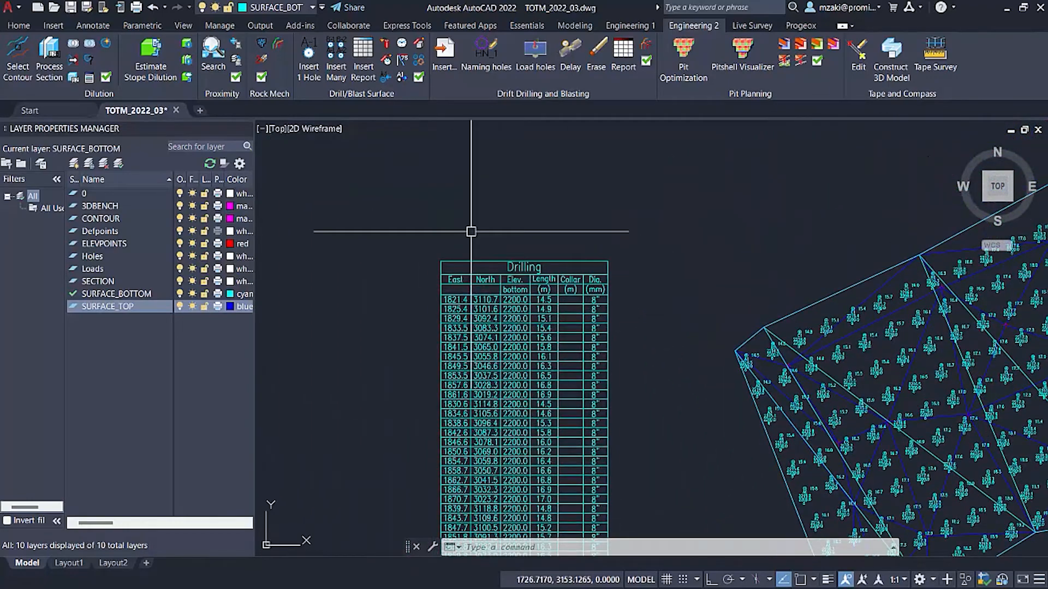
scroll(479, 239, "up", 6)
middle_click_drag(584, 395, 574, 255)
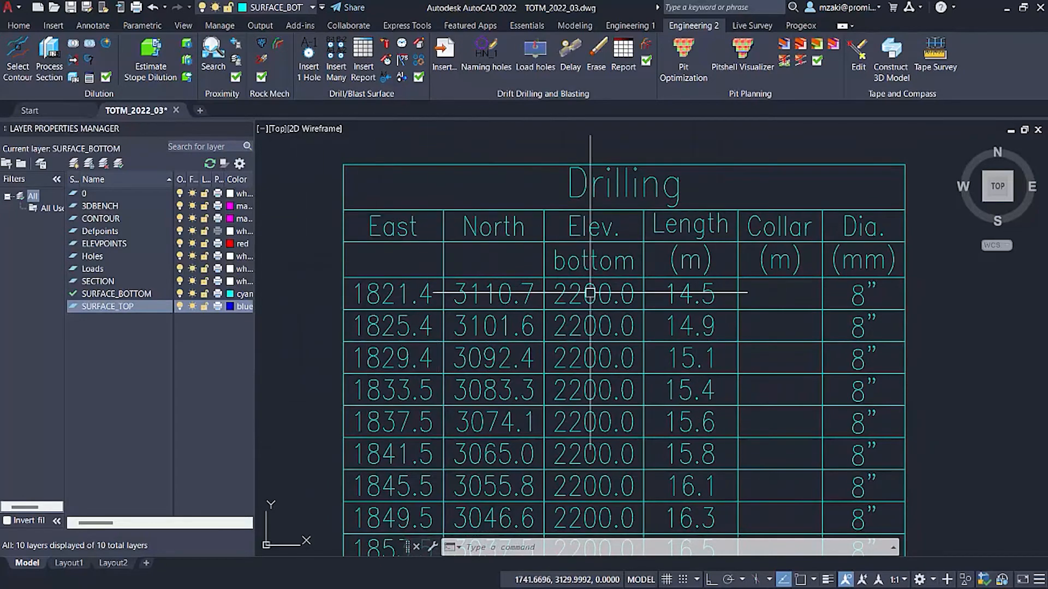
left_click(477, 294)
scroll(420, 278, "up", 2)
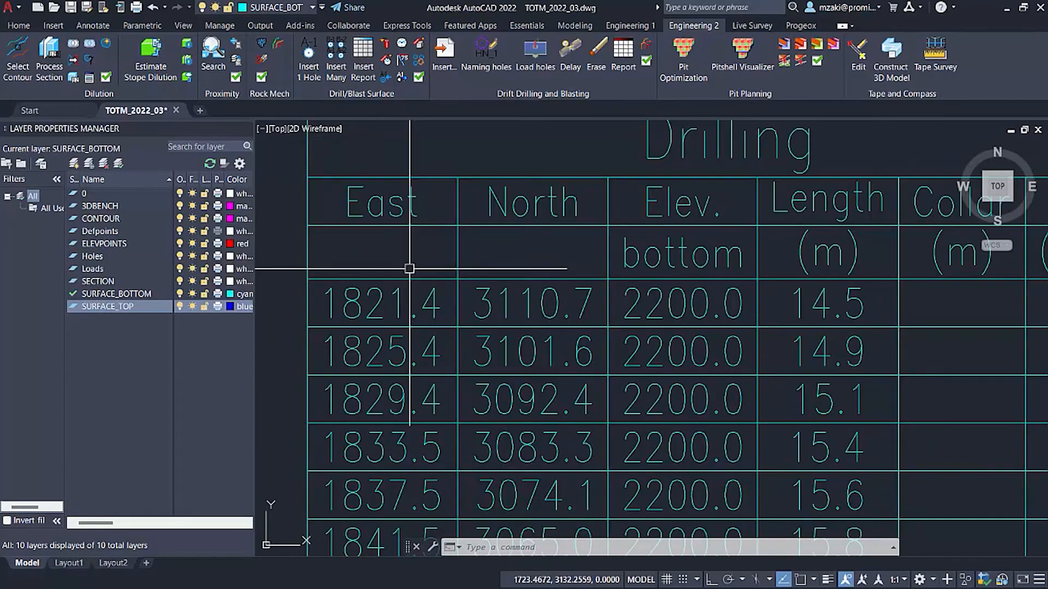
key("Escape")
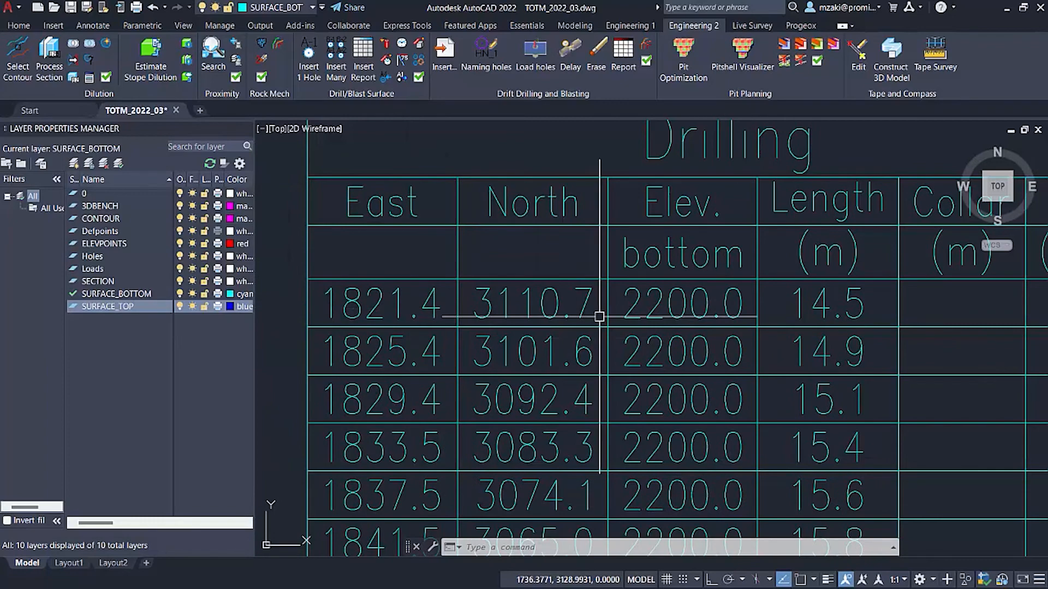
scroll(707, 335, "down", 2)
middle_click_drag(708, 340, 586, 315)
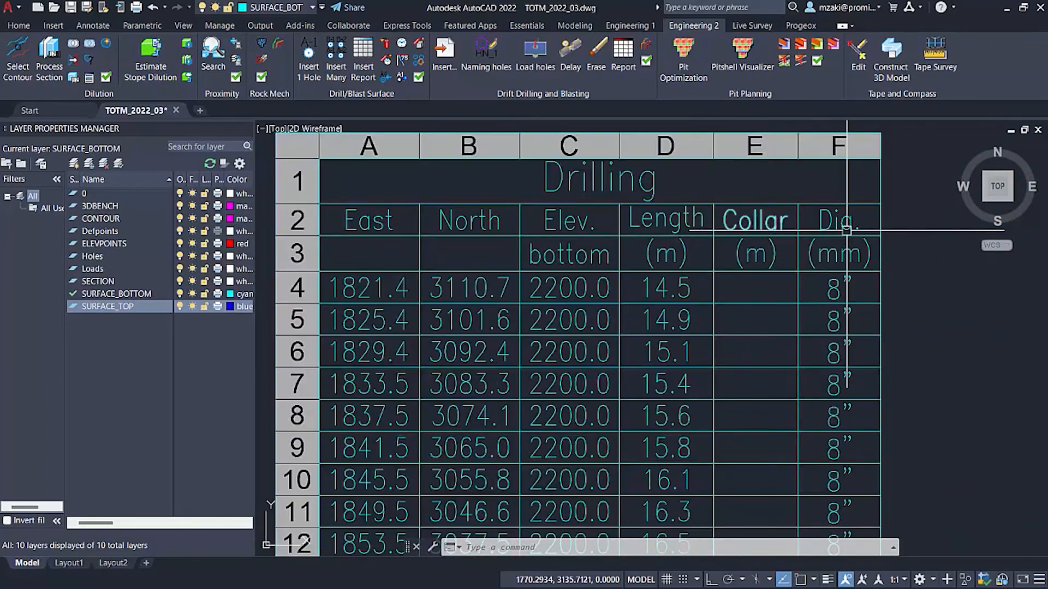
Examine the Collar and Dia. columns of the Drilling table beside the hole lengths.
scroll(856, 381, "down", 4)
middle_click_drag(860, 422, 650, 226)
scroll(654, 367, "up", 8)
scroll(677, 285, "up", 1)
scroll(746, 288, "down", 1)
mouse_move(745, 292)
middle_mouse_down()
mouse_move(652, 305)
mouse_move(563, 293)
middle_mouse_up()
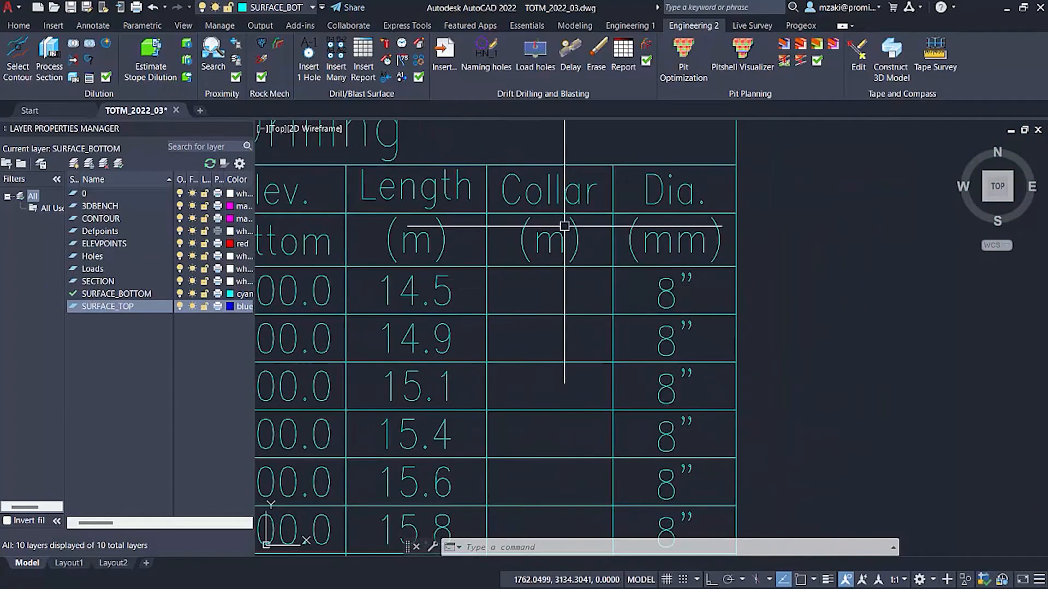
scroll(580, 246, "down", 5)
scroll(580, 246, "up", 5)
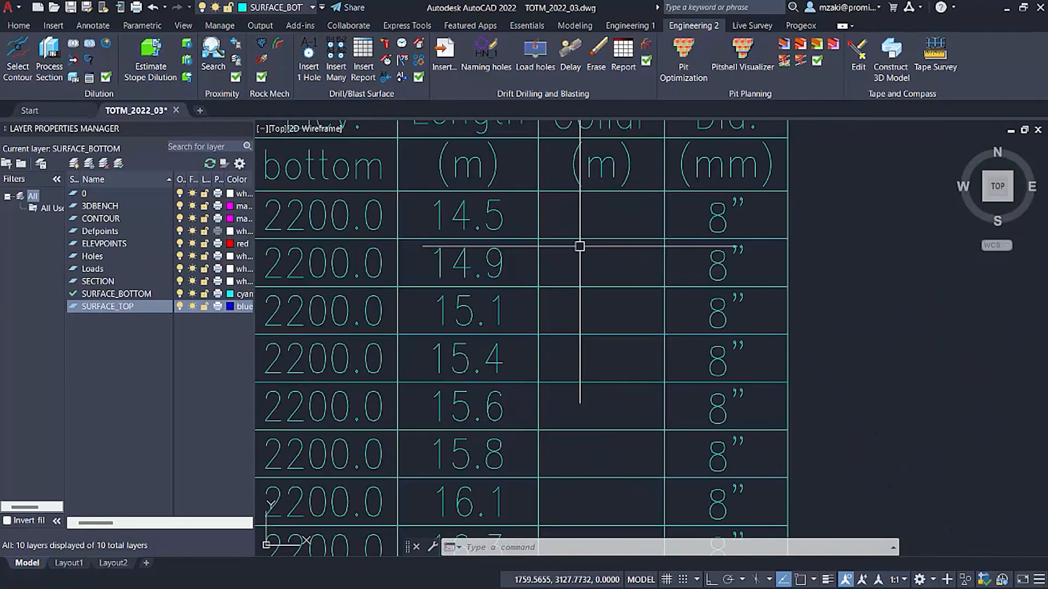
Read down the rows of the Drilling table, comparing the Length values from hole to hole.
scroll(576, 245, "down", 4)
scroll(658, 277, "up", 1)
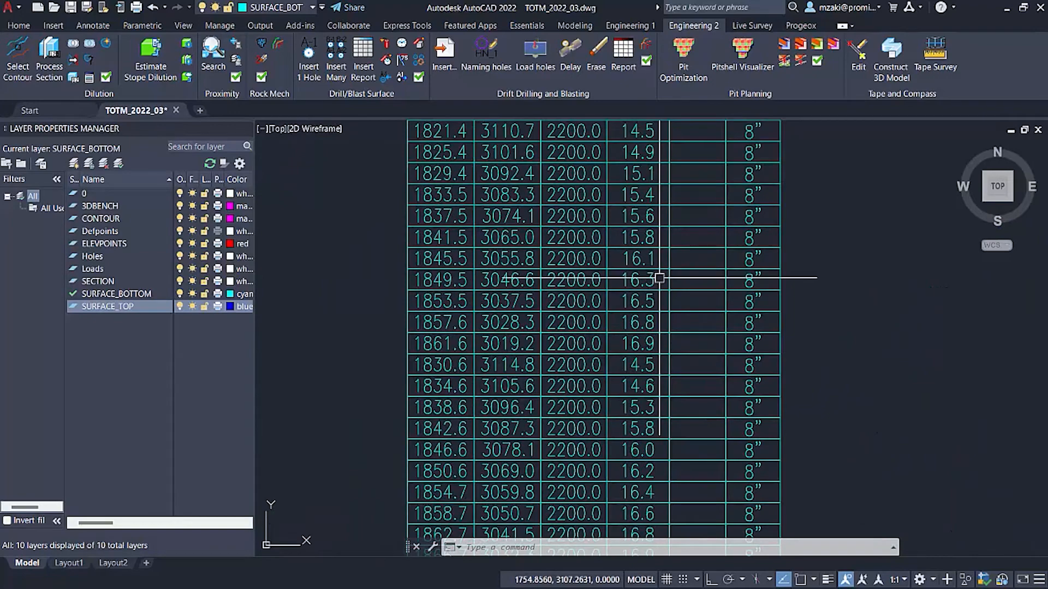
scroll(607, 289, "down", 1)
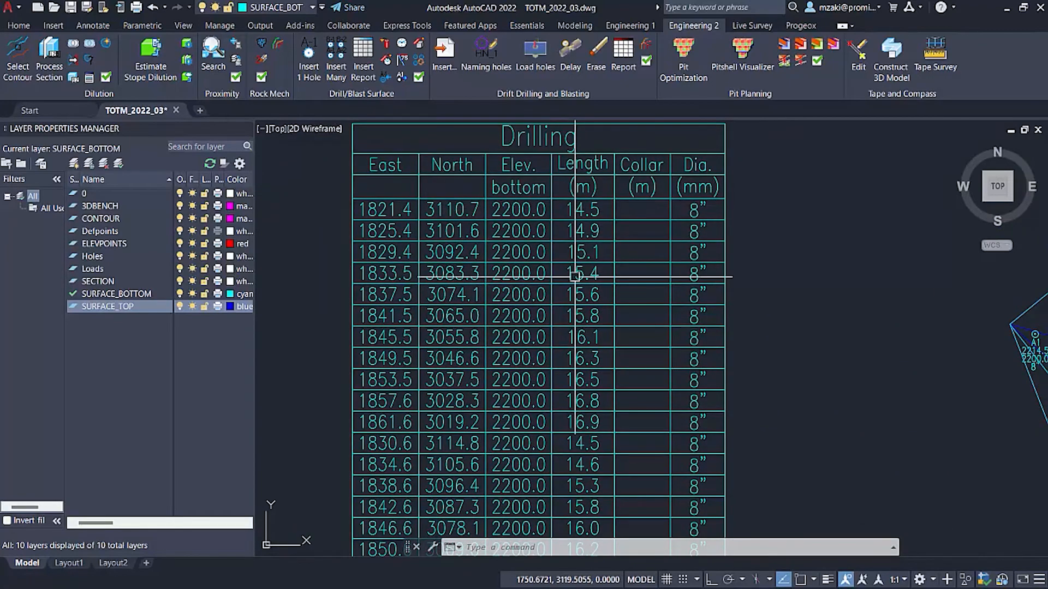
left_click(581, 256)
key("Escape")
scroll(593, 220, "up", 4)
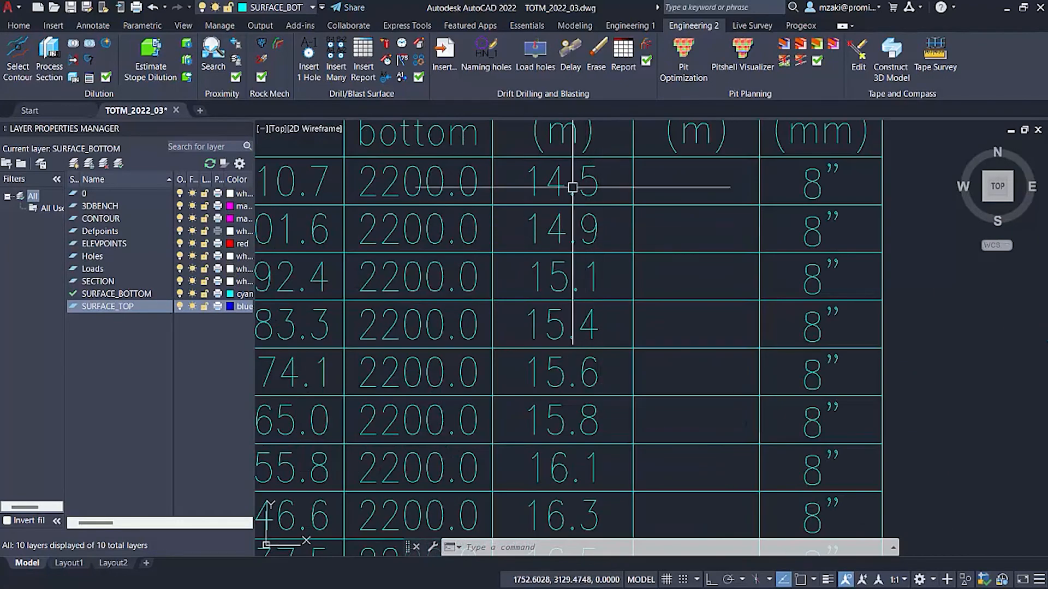
scroll(551, 146, "down", 2)
scroll(709, 403, "down", 5)
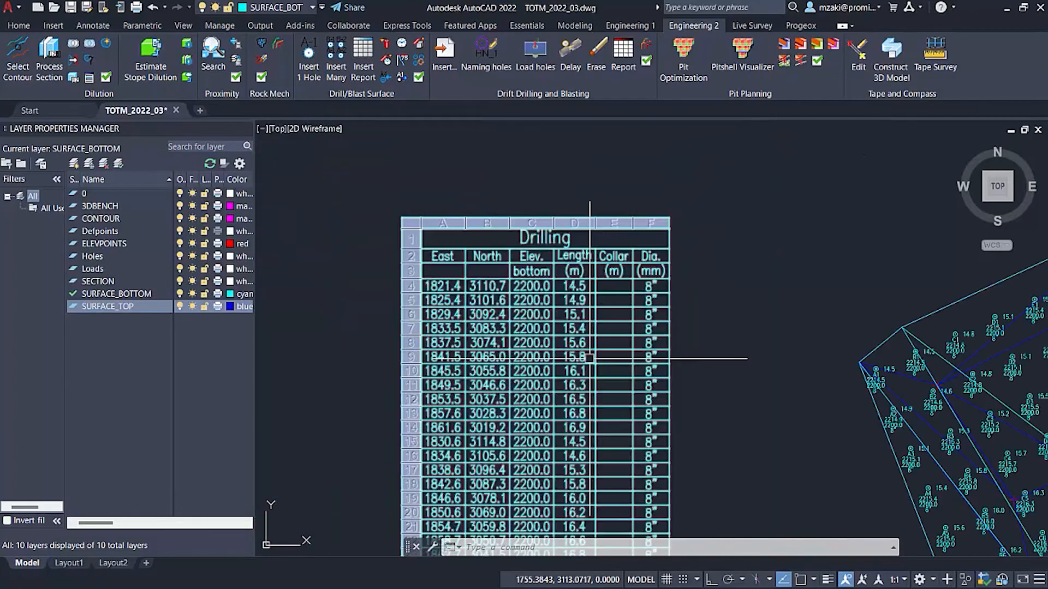
Inspect the drill holes in a front elevation view, from the top surface down to the bottom surface.
middle_click_drag(865, 439, 631, 259)
middle_click_drag(632, 215, 794, 270, "shift")
scroll(825, 265, "down", 2)
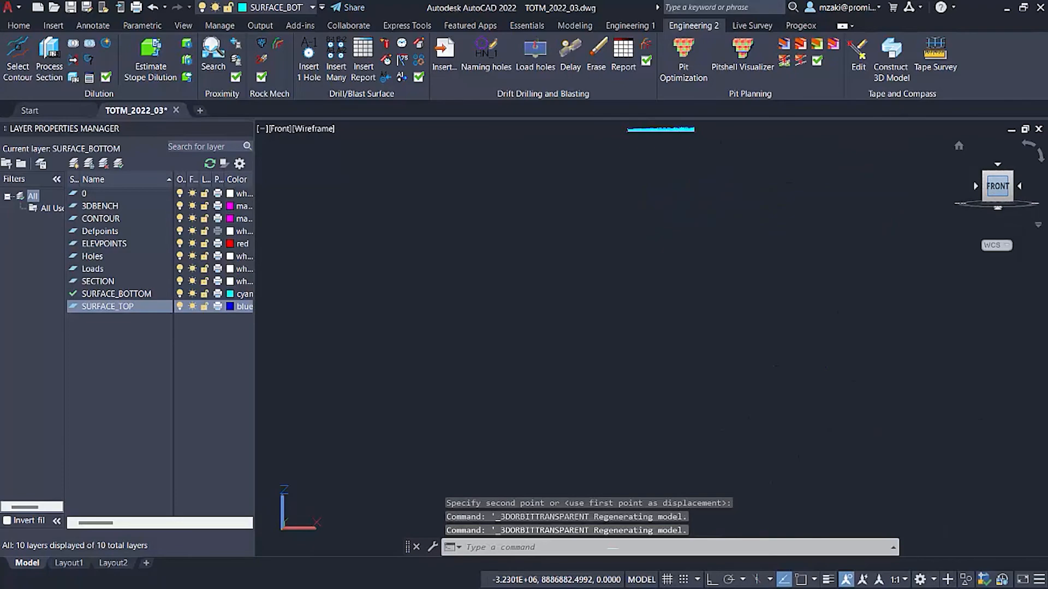
scroll(678, 262, "up", 5)
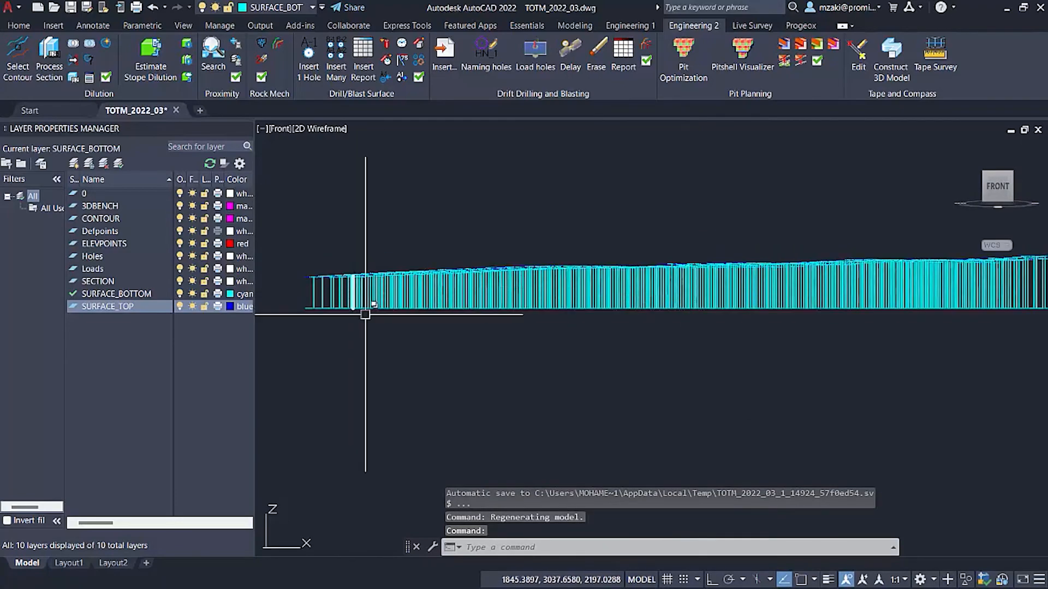